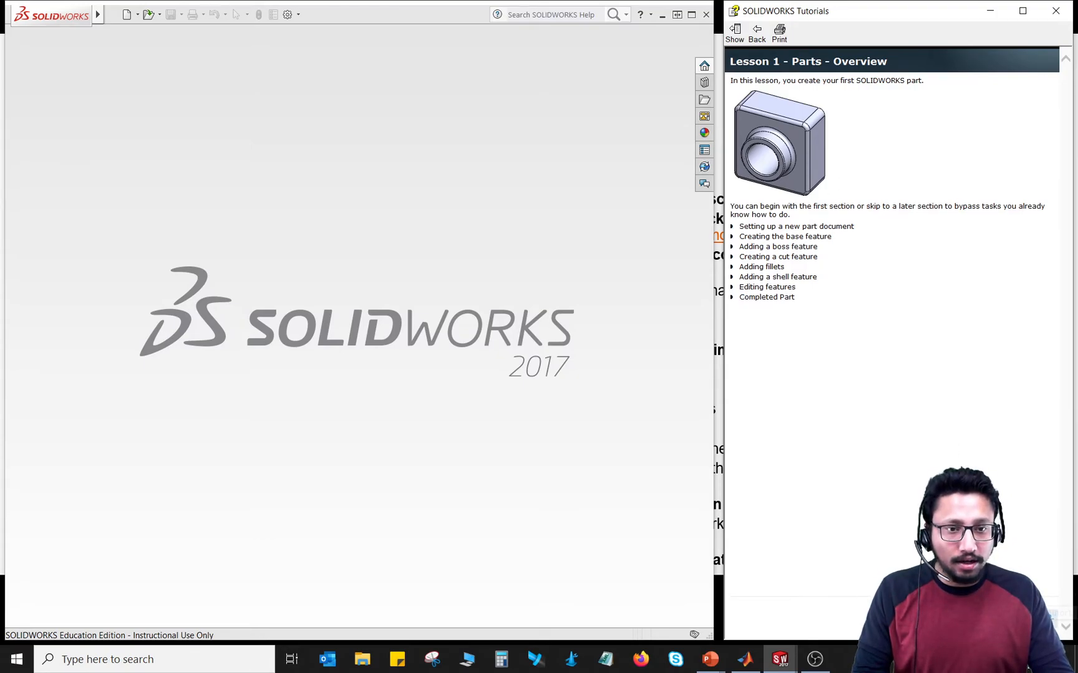
Step: Read the Lesson 1 tutorial topics on creating the part document and sketching, dimensioning and extruding the base
{"action": "left_click", "coordinate": [1028, 618]}
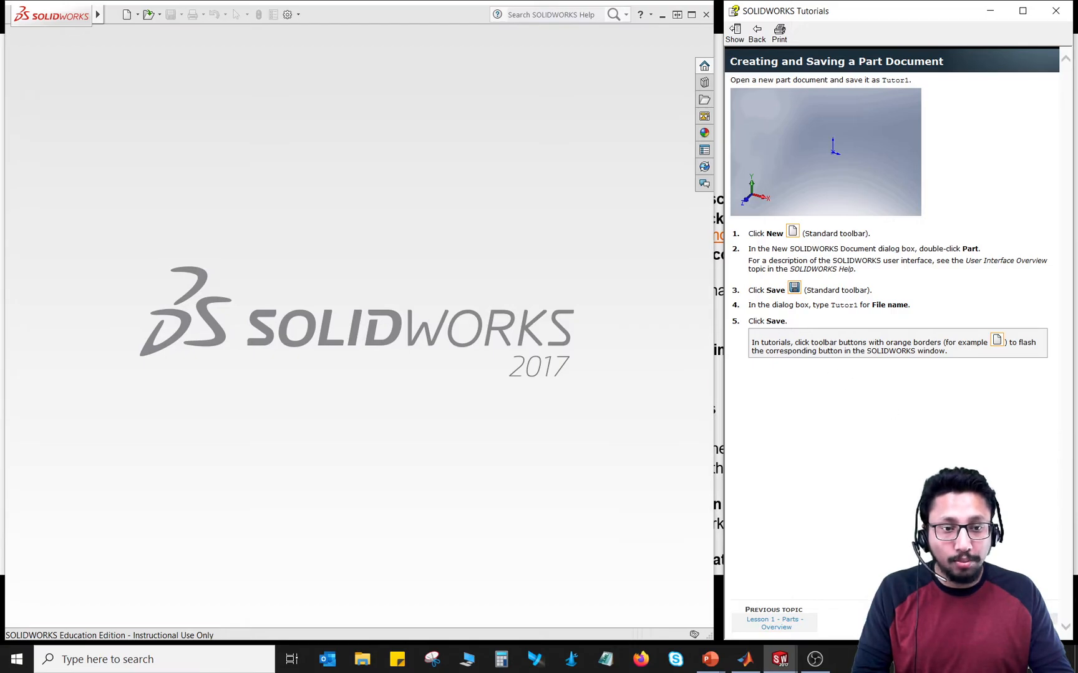
{"action": "left_click", "coordinate": [1020, 620]}
{"action": "left_click", "coordinate": [1019, 620]}
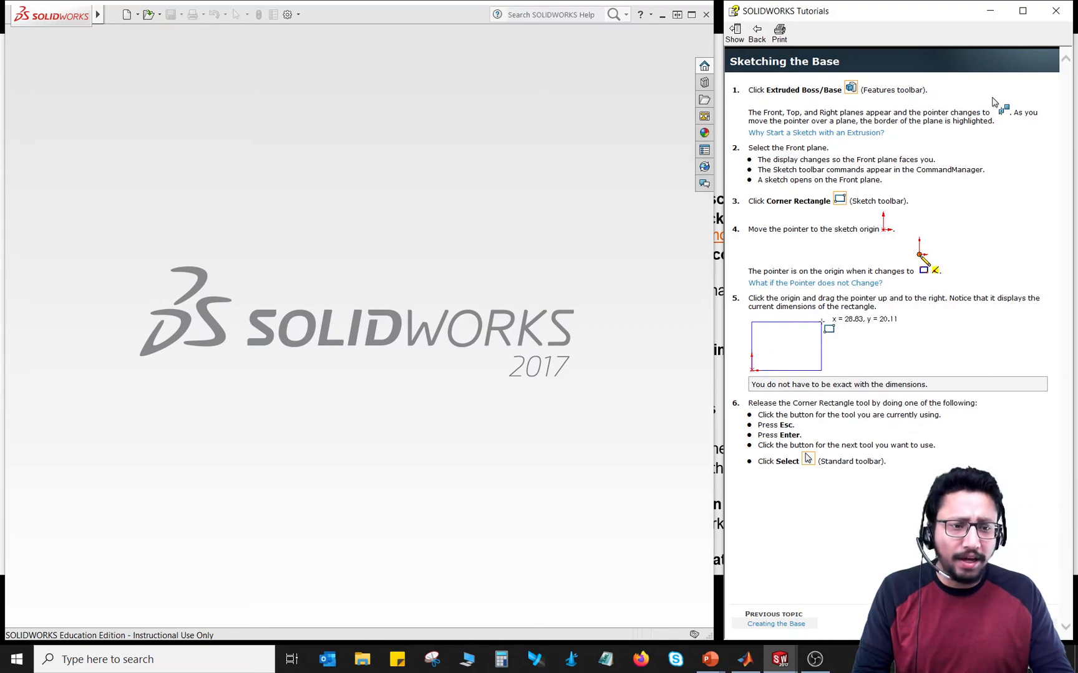
{"action": "left_click", "coordinate": [1020, 620]}
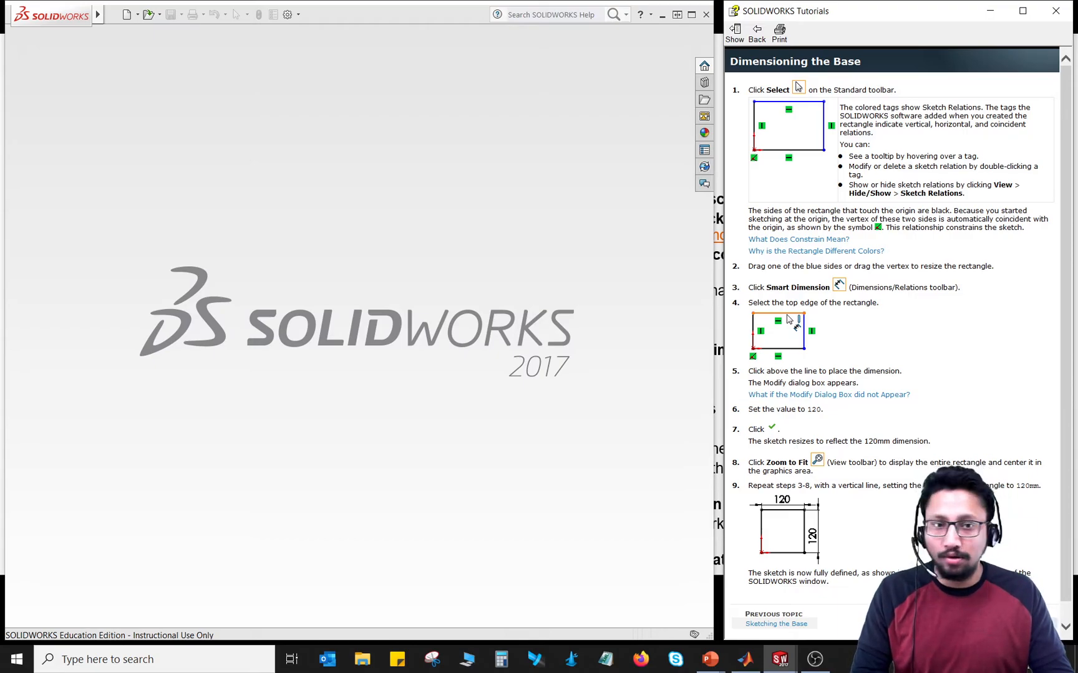
{"action": "left_click", "coordinate": [786, 624]}
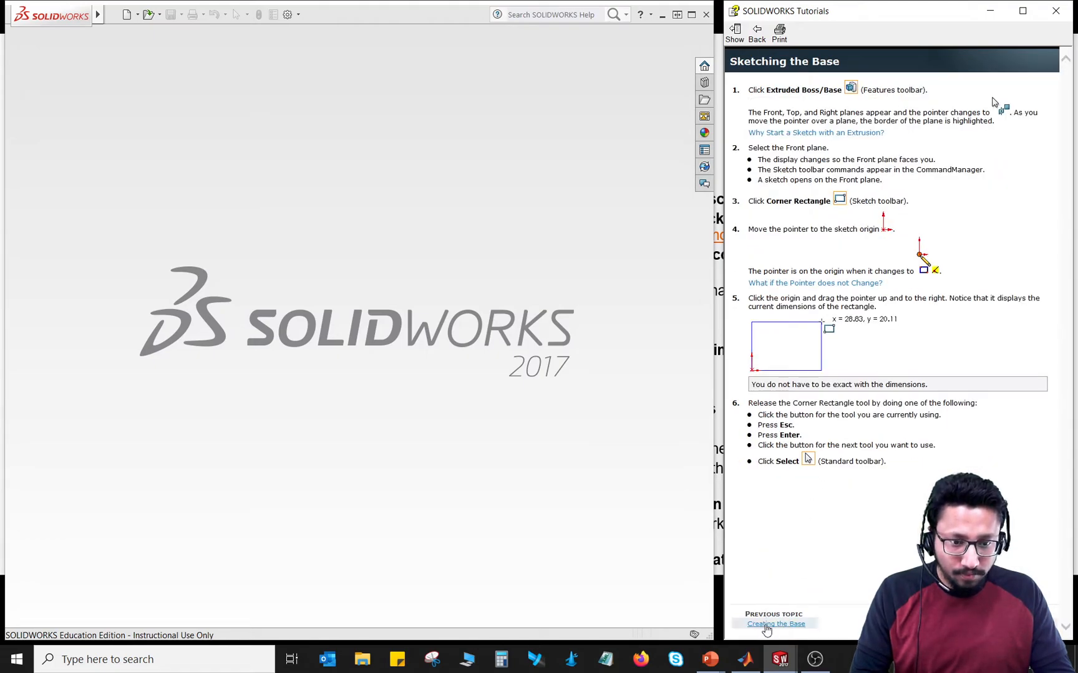
{"action": "left_click", "coordinate": [773, 624]}
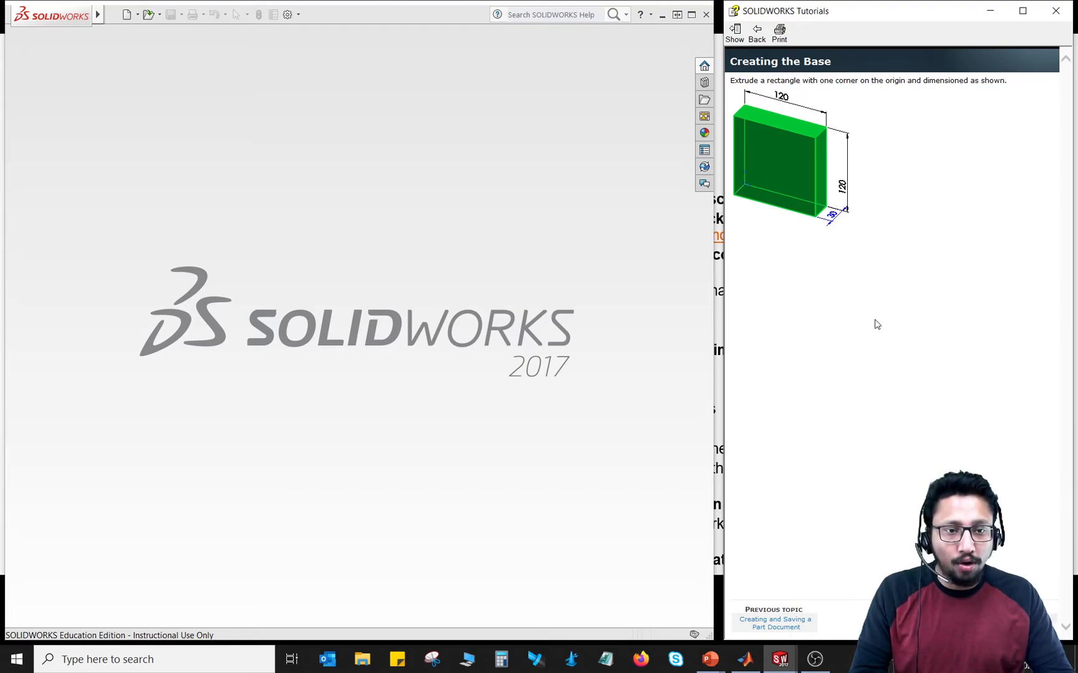
{"action": "left_click", "coordinate": [1015, 621]}
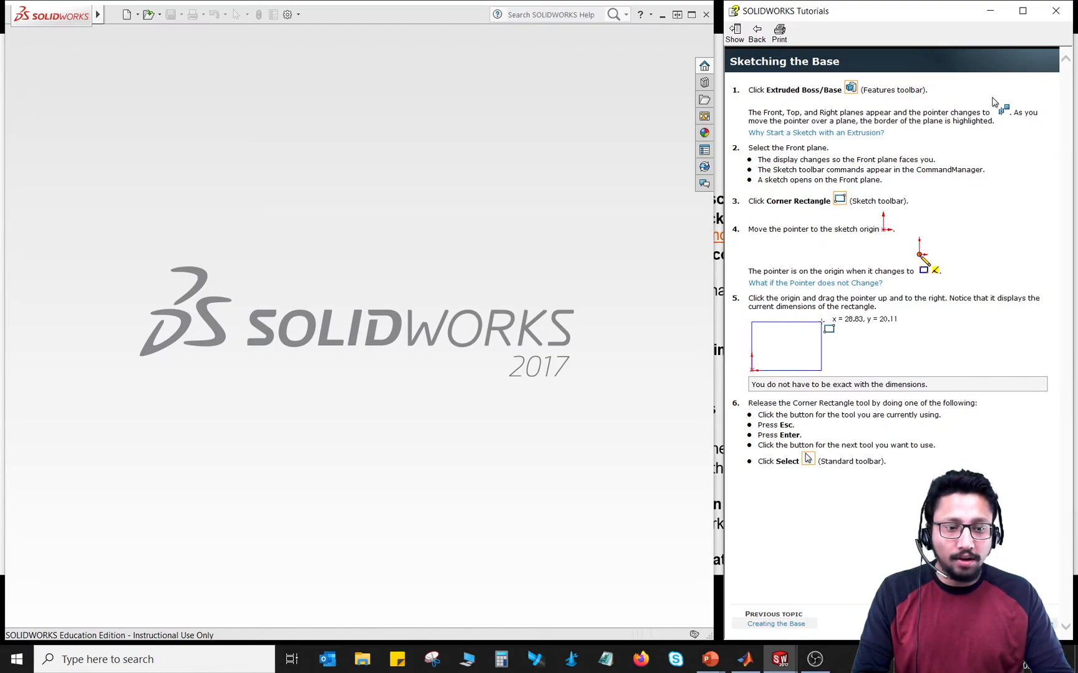
{"action": "left_click", "coordinate": [1016, 624]}
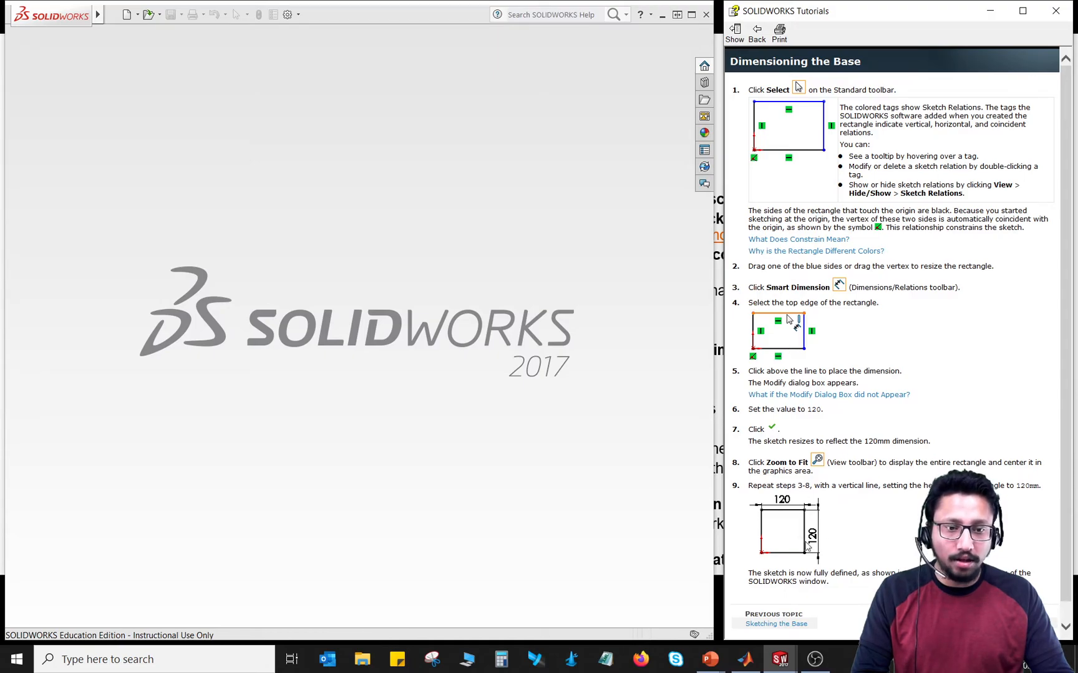
{"action": "left_click", "coordinate": [1017, 624]}
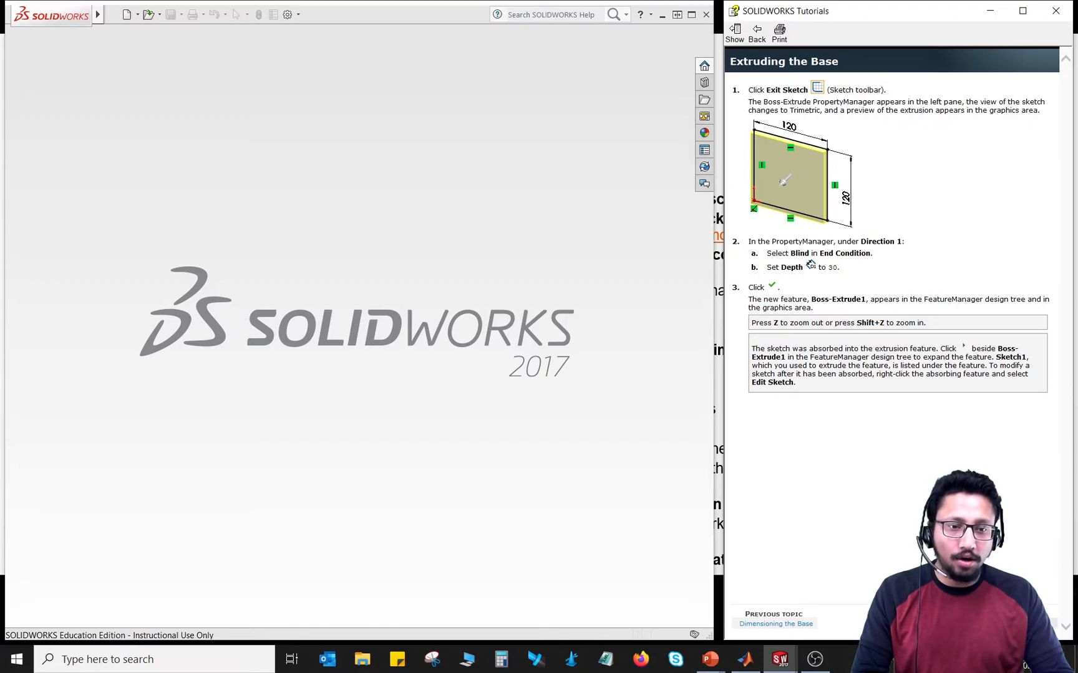
Step: Read the tutorial topics on adding, sketching, constraining and extruding the circular boss
{"action": "left_click", "coordinate": [1016, 624]}
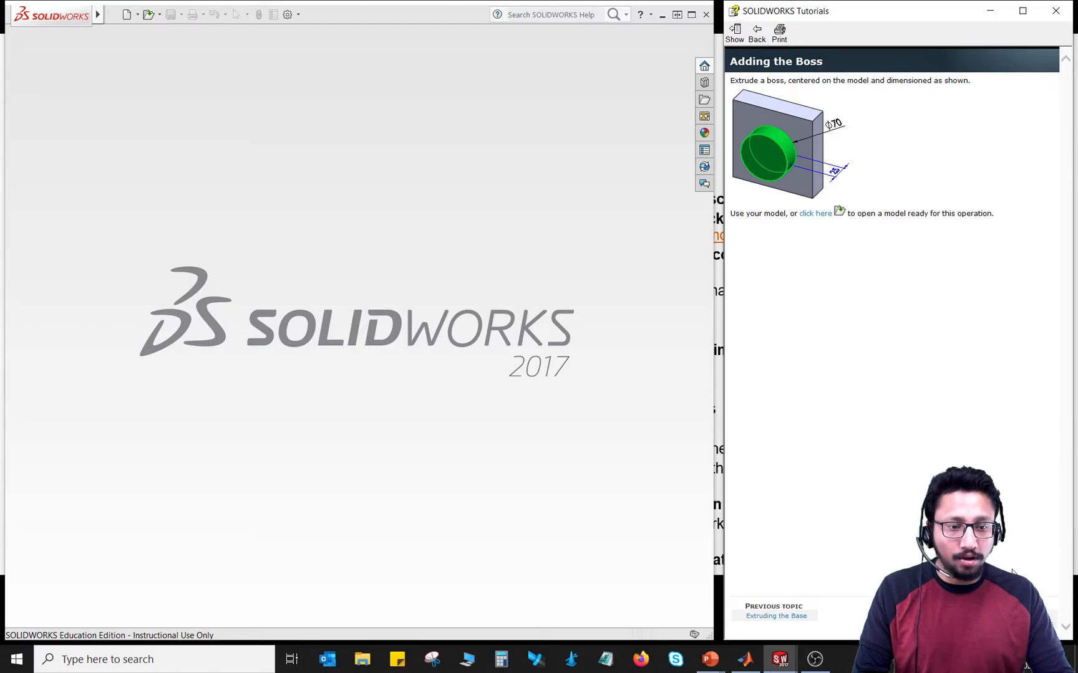
{"action": "left_click", "coordinate": [1030, 616]}
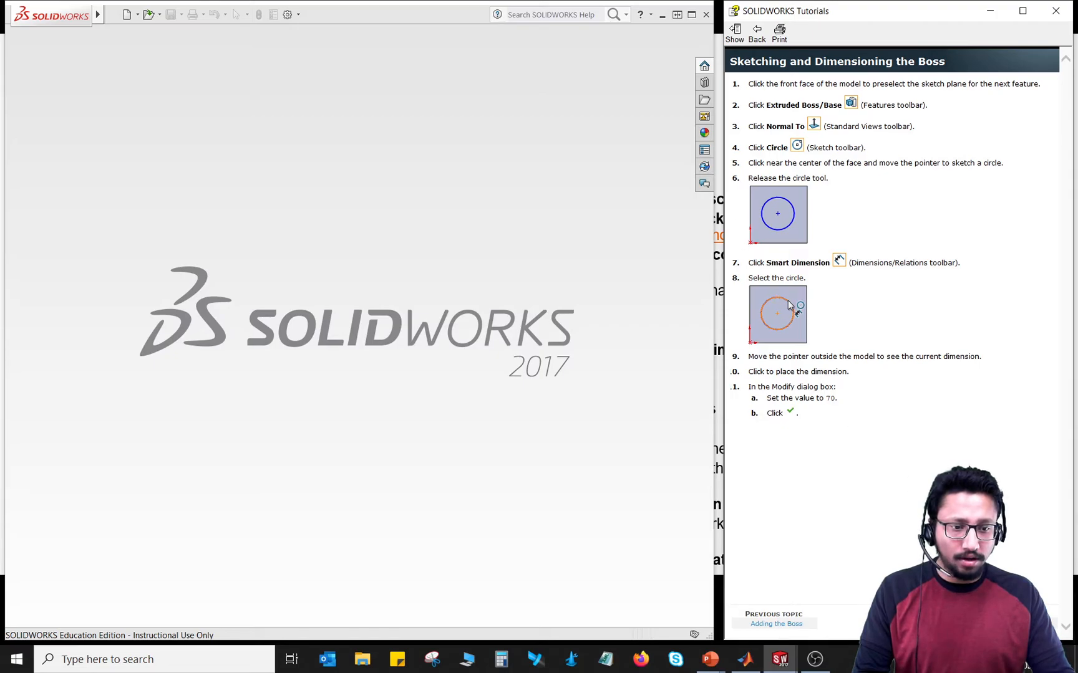
{"action": "left_click", "coordinate": [1029, 623]}
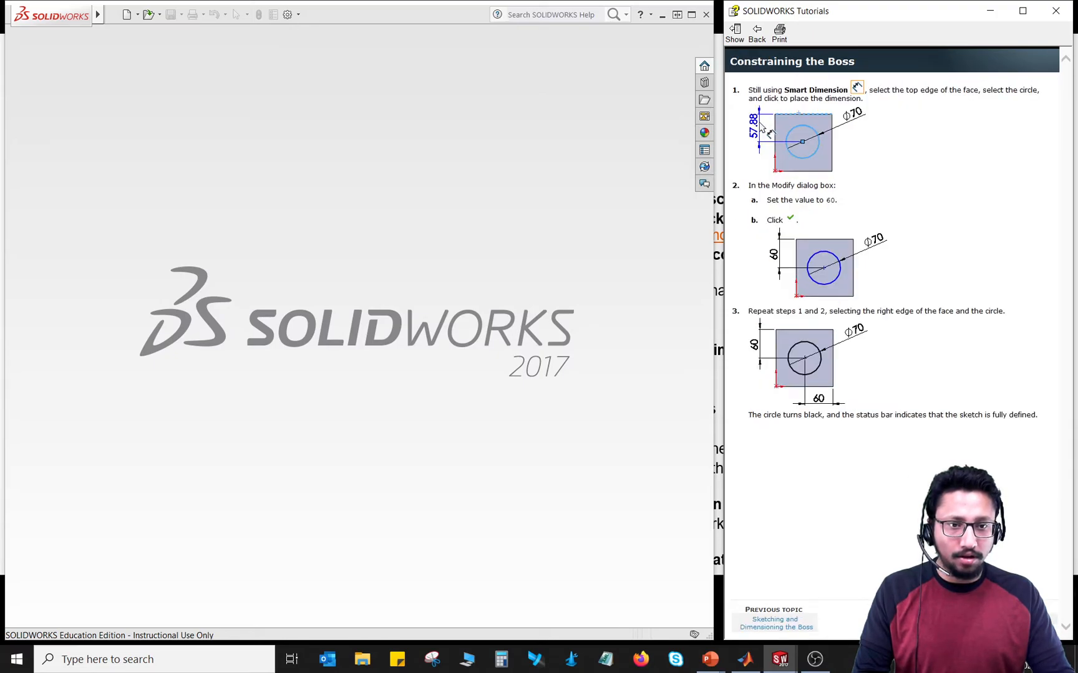
{"action": "left_click", "coordinate": [1029, 623]}
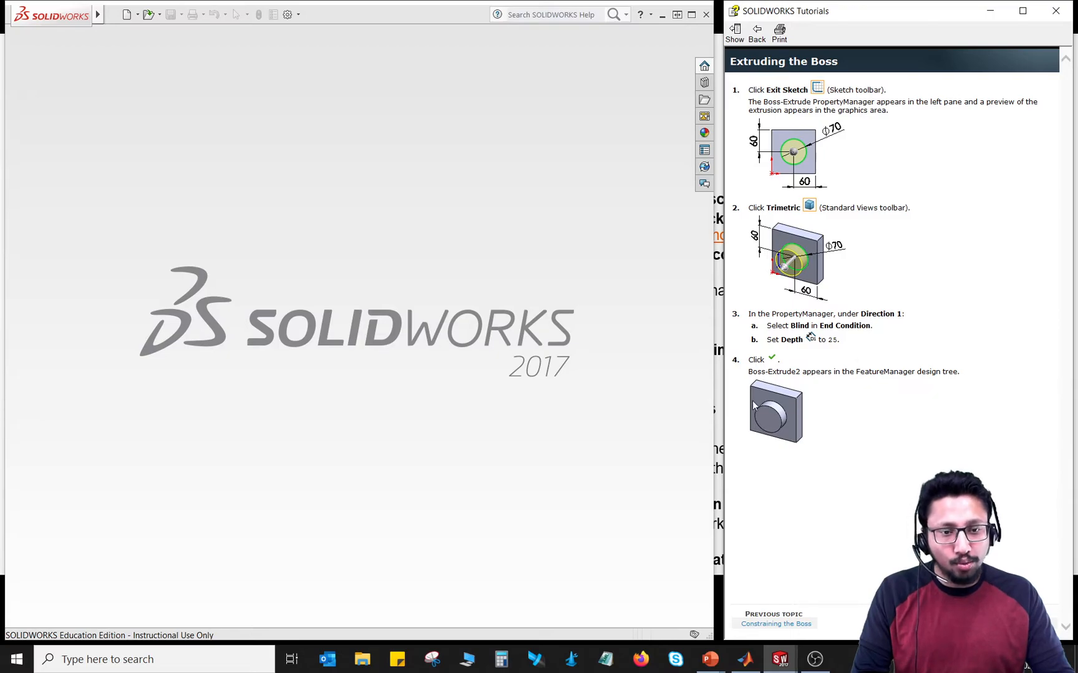
Step: Read the tutorial topics on cutting the hole and creating the base fillets, and close the tutorial
{"action": "left_click", "coordinate": [1014, 624]}
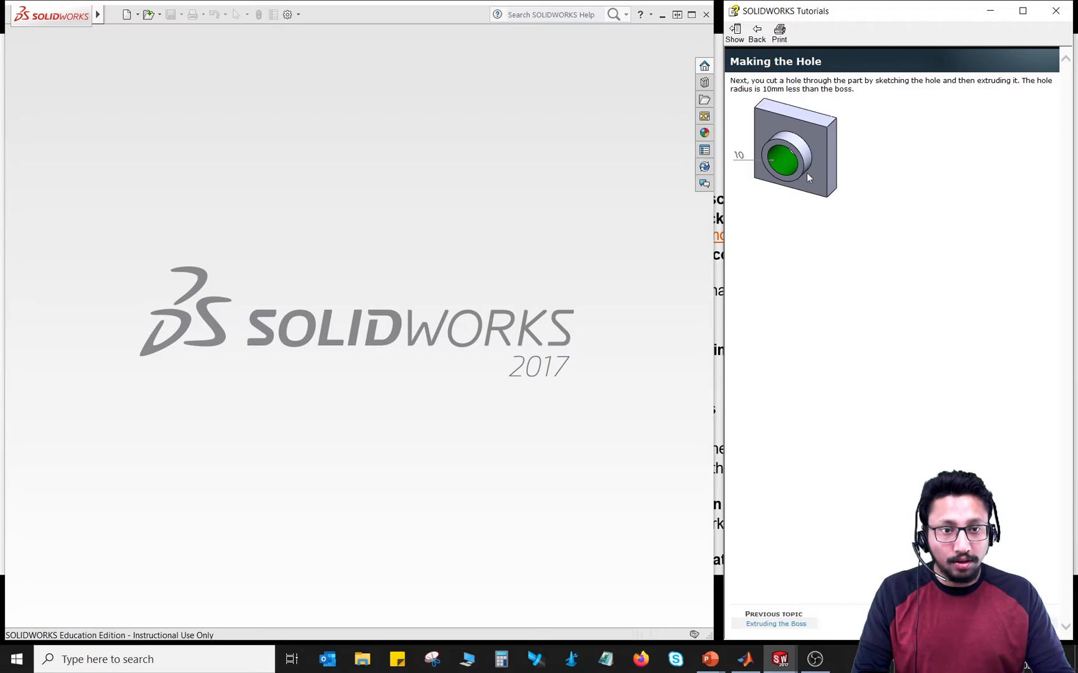
{"action": "left_click", "coordinate": [1014, 623]}
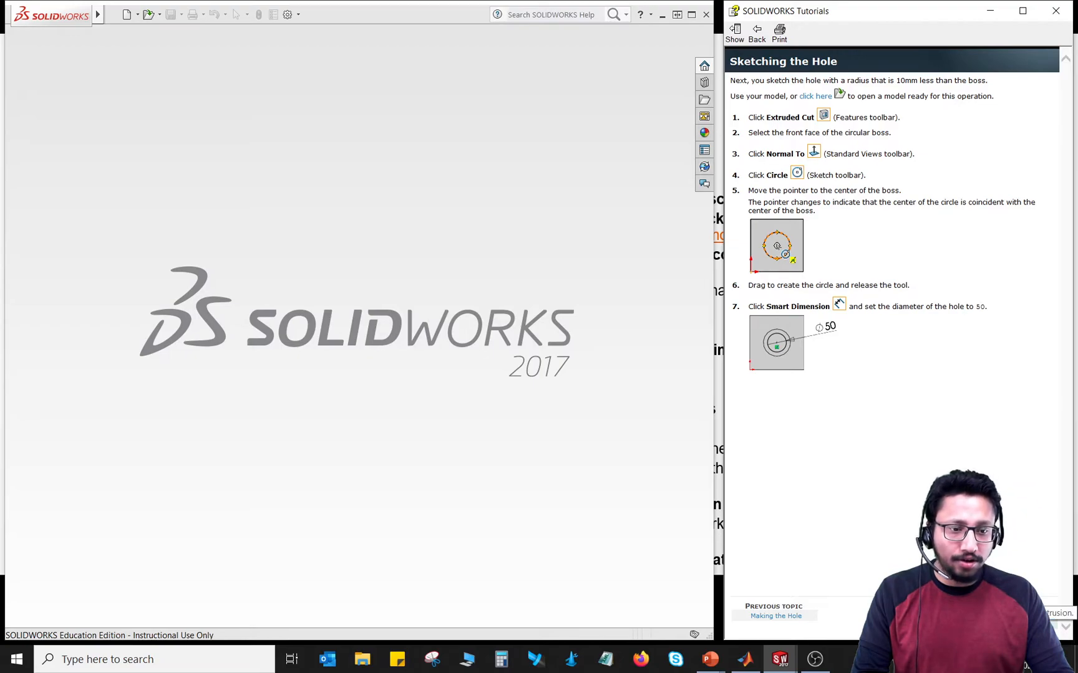
{"action": "left_click", "coordinate": [1016, 616]}
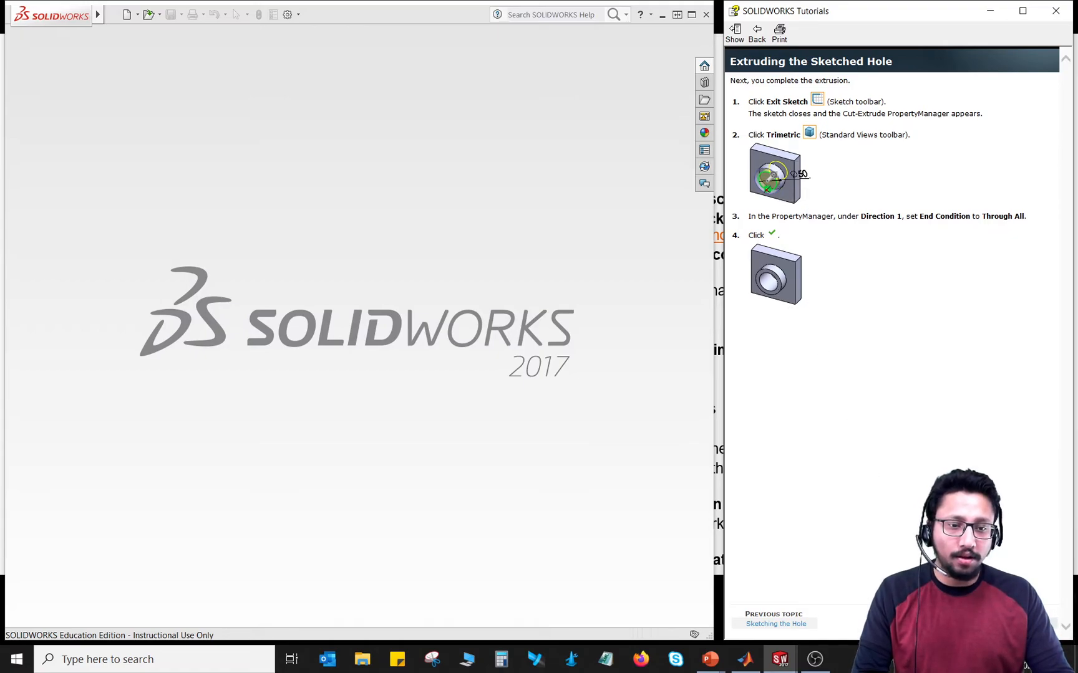
{"action": "left_click", "coordinate": [1015, 623]}
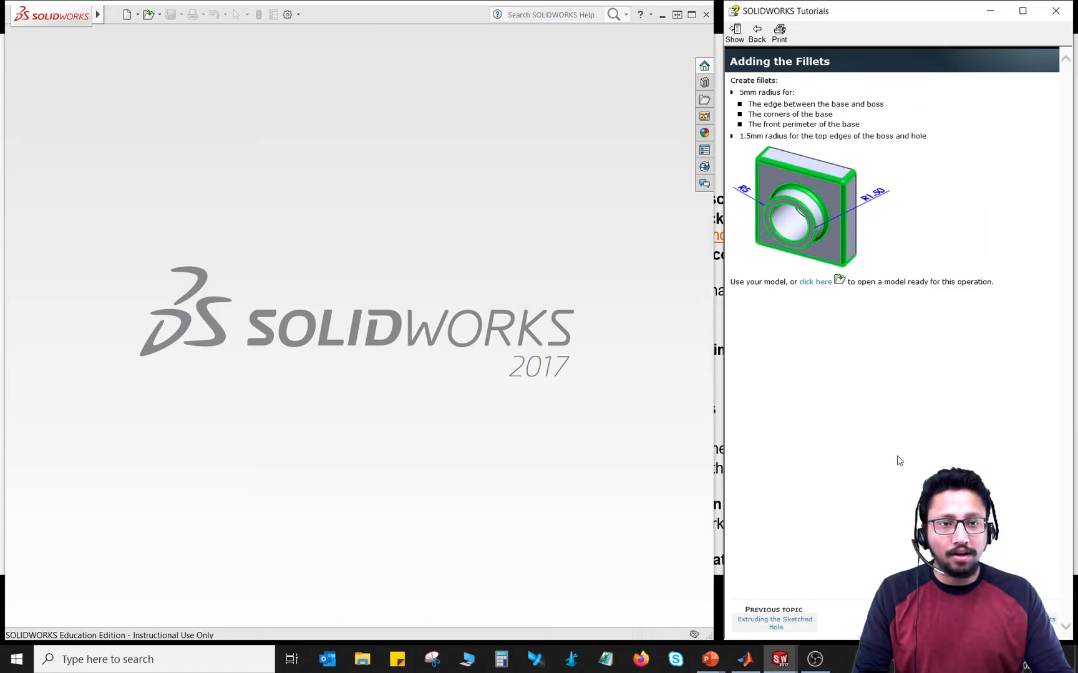
{"action": "left_click", "coordinate": [1017, 621]}
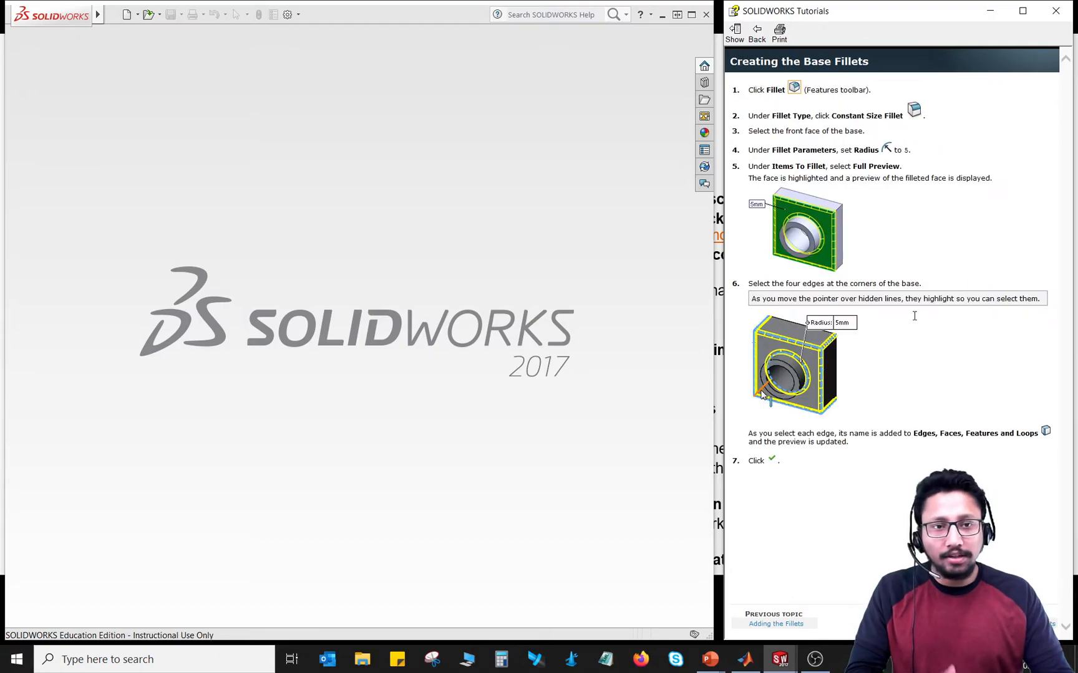
{"action": "left_click", "coordinate": [1054, 16]}
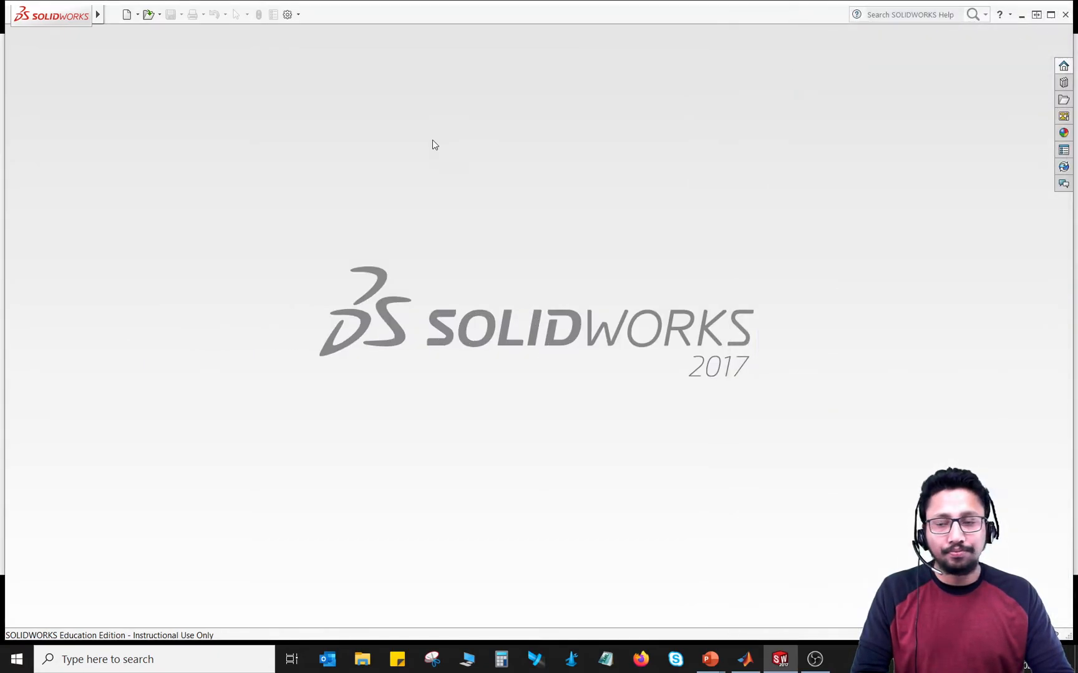
Step: Open the recent part First_Bar.SLDPRT
{"action": "left_click", "coordinate": [113, 16]}
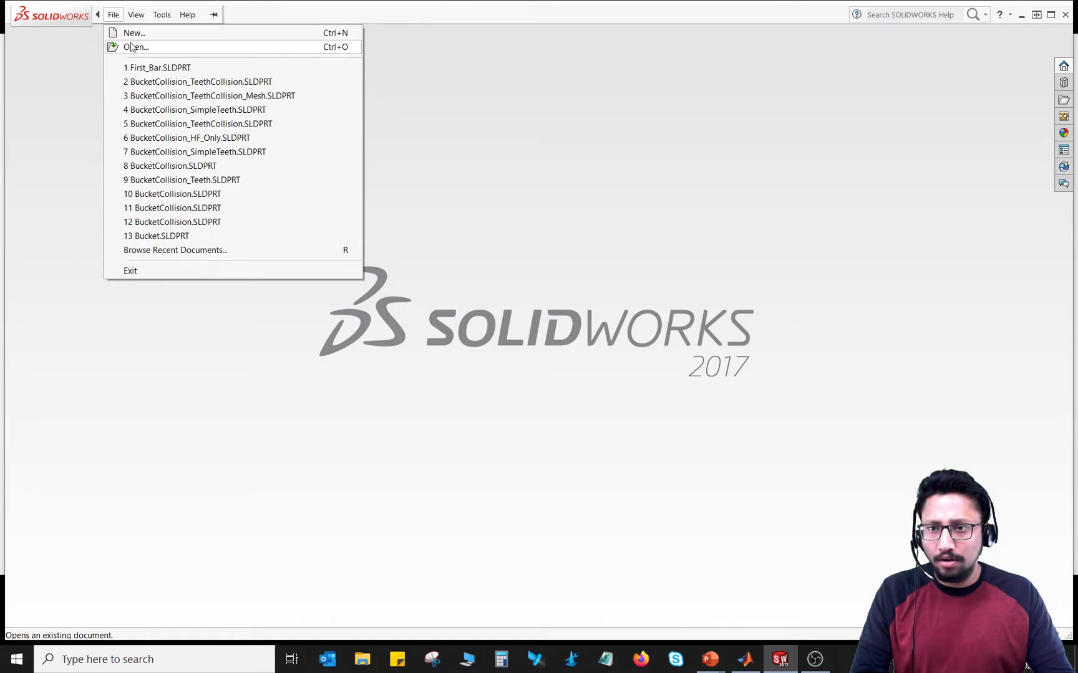
{"action": "left_click", "coordinate": [136, 68]}
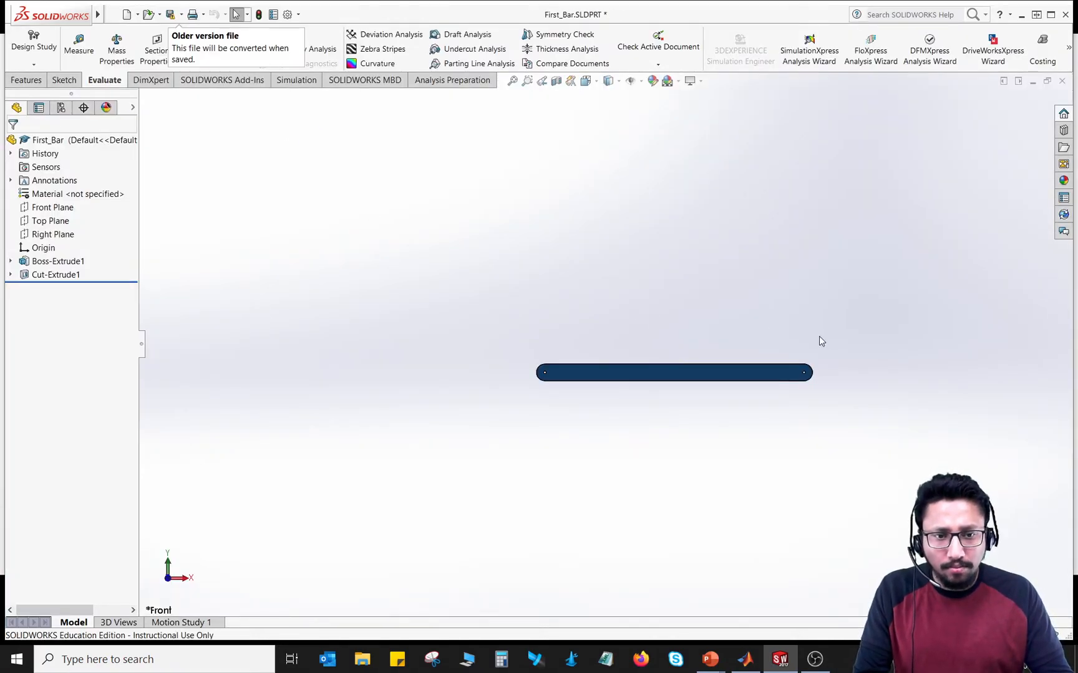
Step: Examine the bar's shape, its slotted end and its pin holes from several angles
{"action": "scroll", "coordinate": [820, 336], "scroll_direction": "up", "scroll_amount": 3}
{"action": "scroll", "coordinate": [819, 338], "scroll_direction": "down", "scroll_amount": 7}
{"action": "scroll", "coordinate": [819, 337], "scroll_direction": "up", "scroll_amount": 5}
{"action": "middle_click_drag", "start_coordinate": [589, 291], "coordinate": [383, 418]}
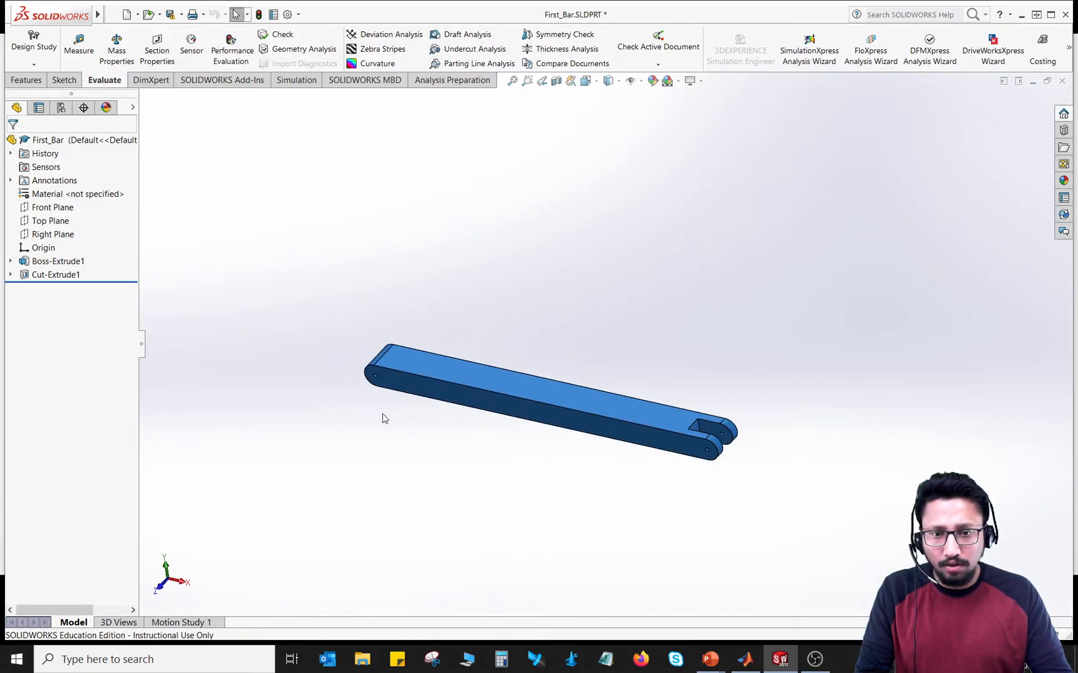
{"action": "scroll", "coordinate": [385, 418], "scroll_direction": "down", "scroll_amount": 2}
{"action": "scroll", "coordinate": [397, 429], "scroll_direction": "down", "scroll_amount": 2}
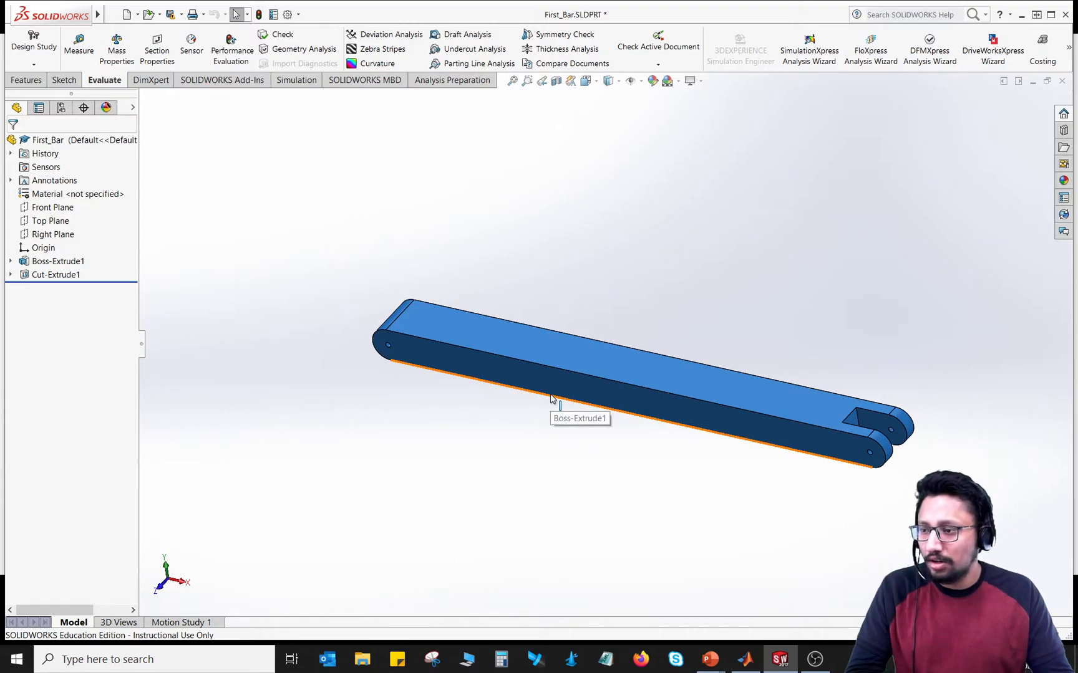
{"action": "middle_click_drag", "start_coordinate": [604, 284], "coordinate": [548, 243]}
{"action": "middle_click_drag", "start_coordinate": [642, 491], "coordinate": [834, 200]}
{"action": "middle_click_drag", "start_coordinate": [380, 189], "coordinate": [346, 358]}
{"action": "middle_click_drag", "start_coordinate": [902, 380], "coordinate": [804, 271]}
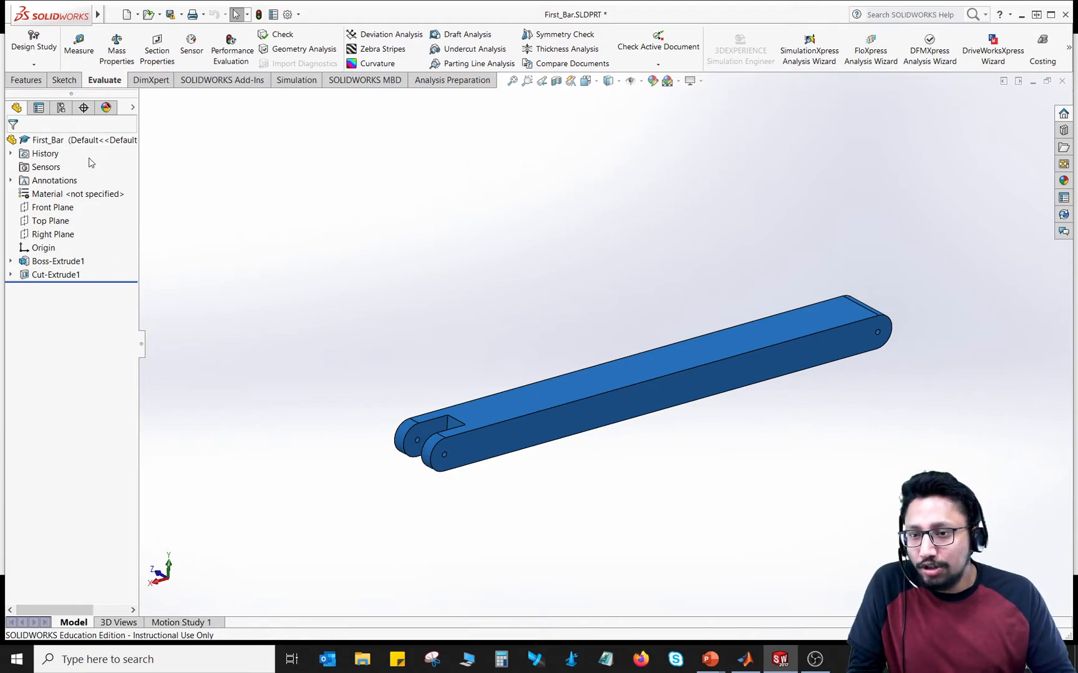
Step: Inspect the library properties and unit system of the steel A286 Iron Base Superalloy for the bar's material
{"action": "left_click", "coordinate": [77, 197]}
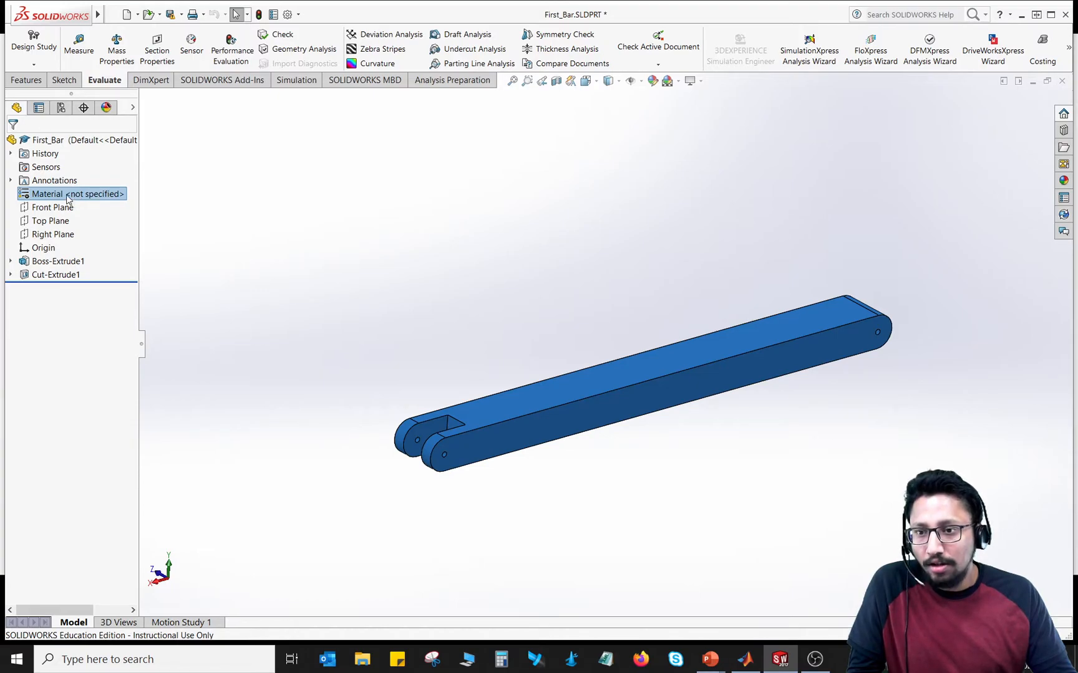
{"action": "right_click", "coordinate": [68, 198]}
{"action": "left_click", "coordinate": [88, 203]}
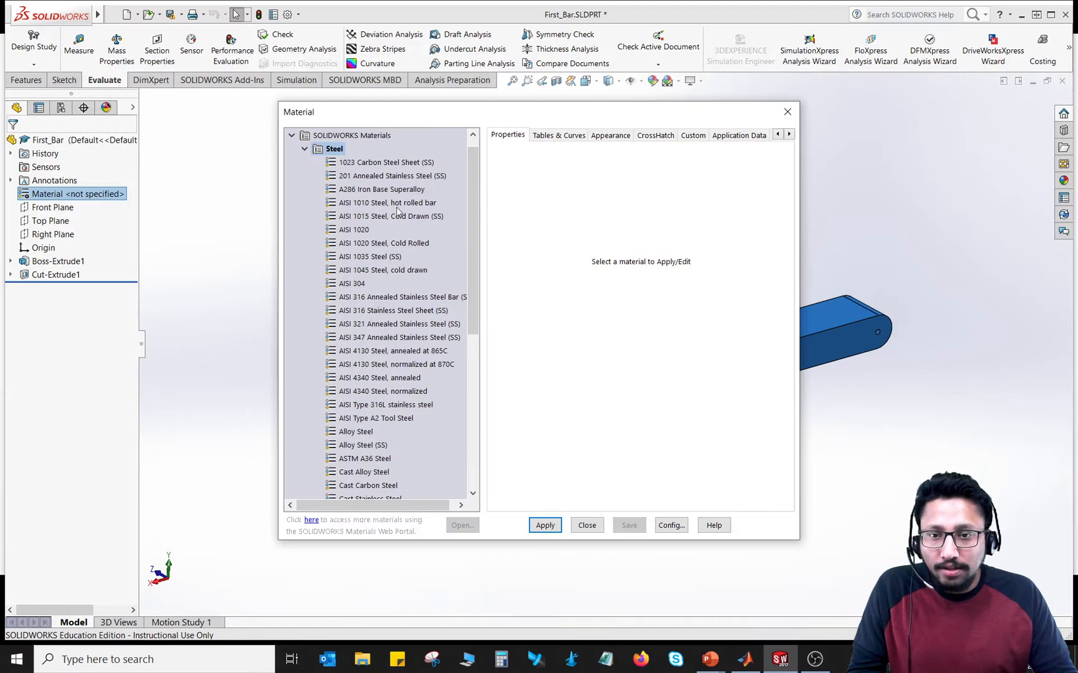
{"action": "left_click", "coordinate": [392, 164]}
{"action": "left_click", "coordinate": [395, 188]}
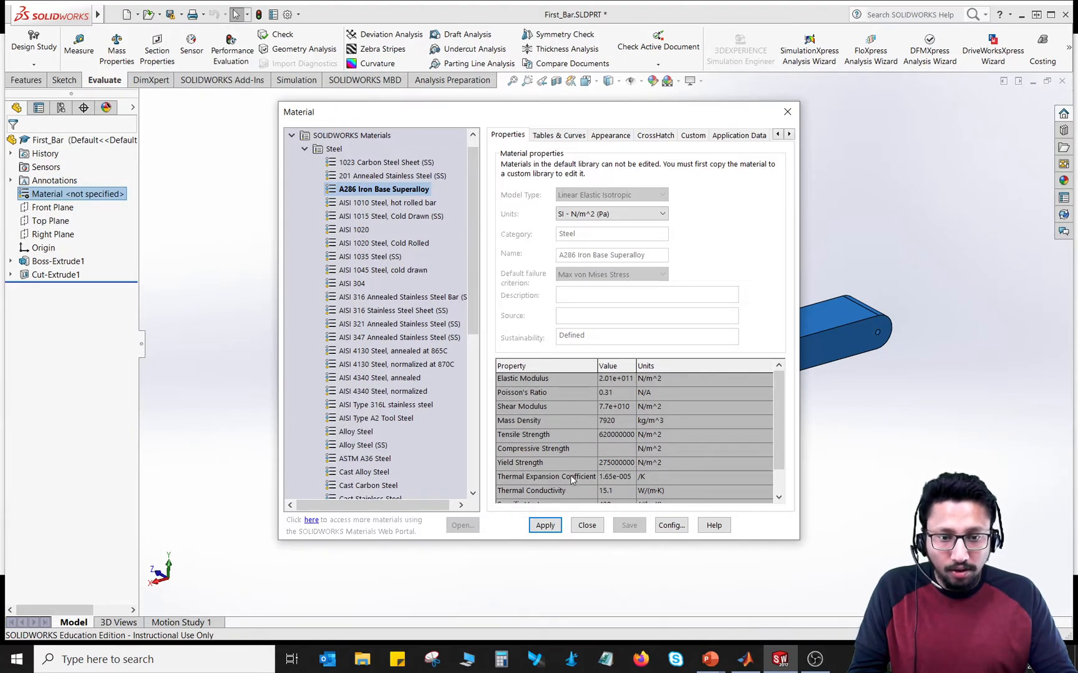
{"action": "left_click_drag", "start_coordinate": [780, 424], "coordinate": [780, 375]}
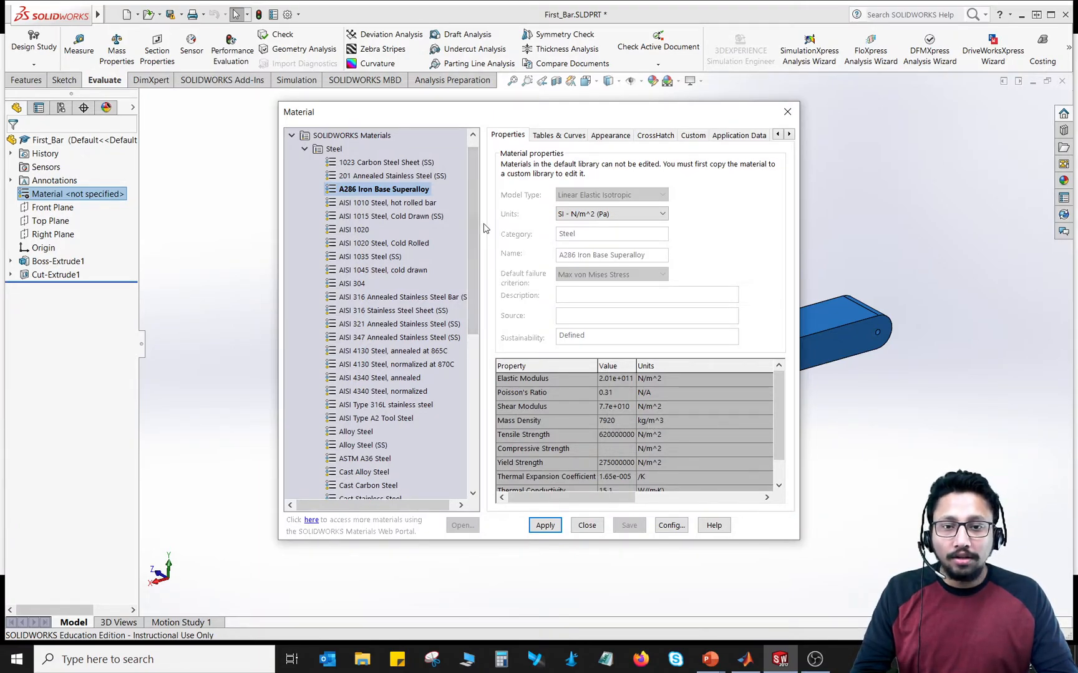
{"action": "scroll", "coordinate": [474, 229], "scroll_direction": "down", "scroll_amount": 2}
{"action": "scroll", "coordinate": [474, 229], "scroll_direction": "up", "scroll_amount": 3}
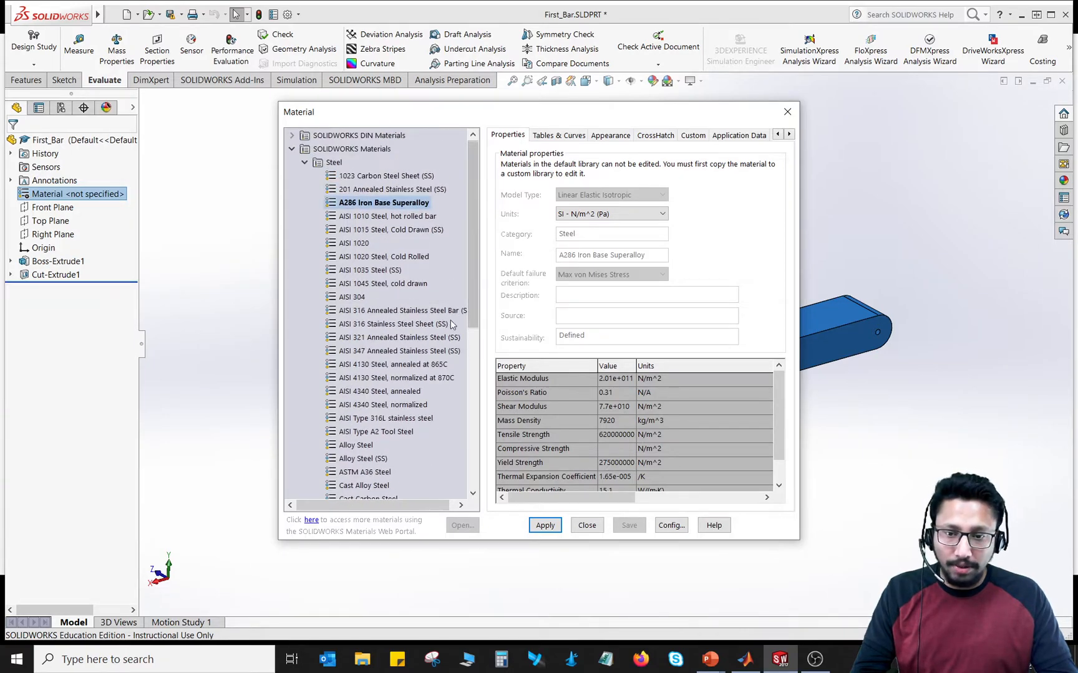
{"action": "left_click", "coordinate": [588, 215]}
{"action": "left_click", "coordinate": [588, 215]}
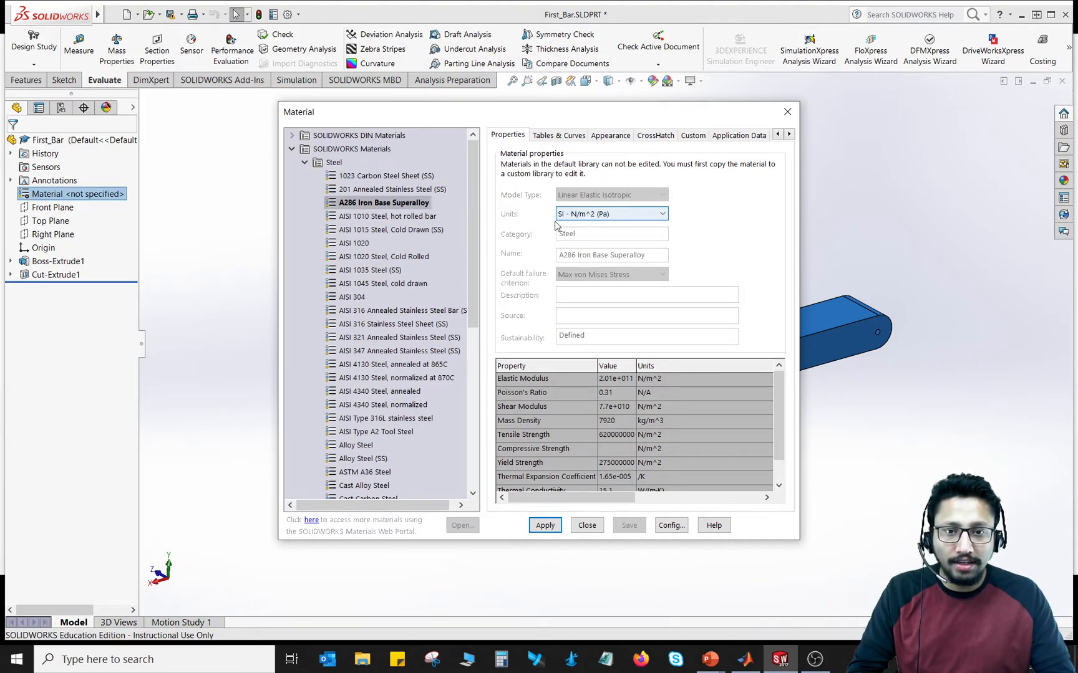
Step: Review the superalloy's tables and curves, appearance and crosshatch settings, and leave the material library without applying it
{"action": "left_click", "coordinate": [560, 136]}
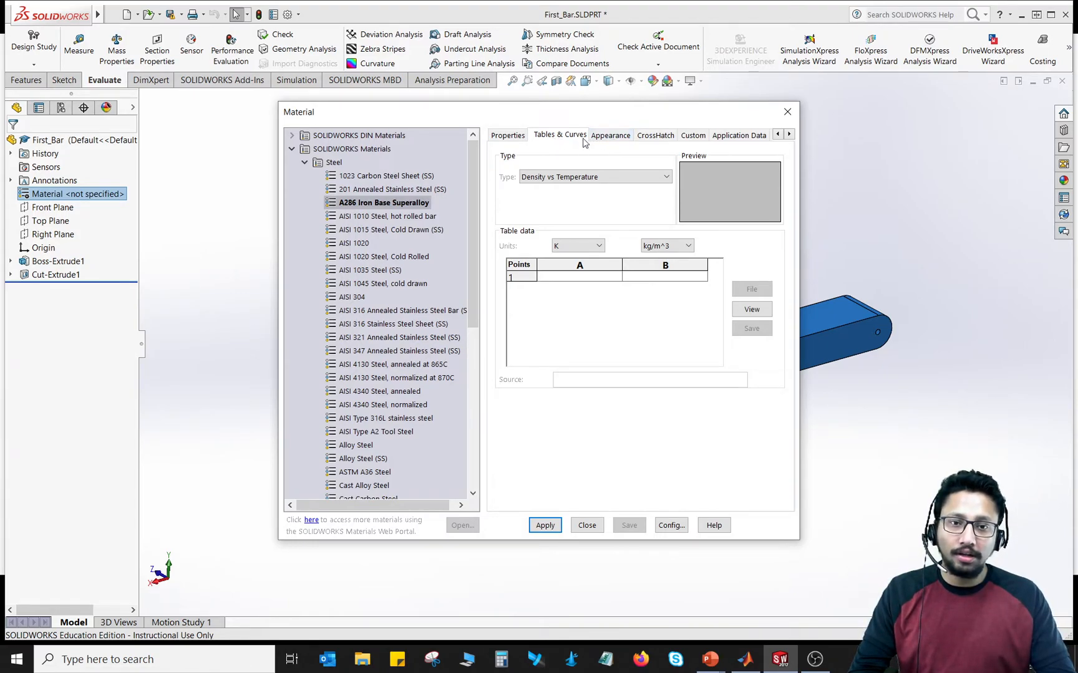
{"action": "left_click", "coordinate": [605, 136]}
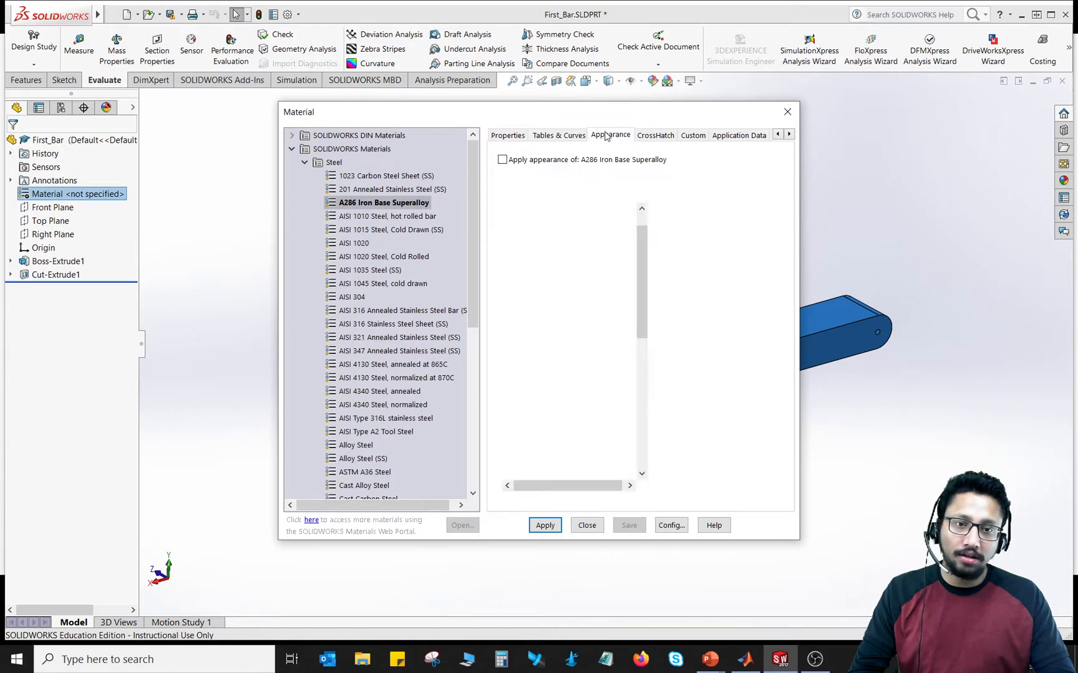
{"action": "left_click", "coordinate": [656, 136]}
{"action": "left_click", "coordinate": [603, 137]}
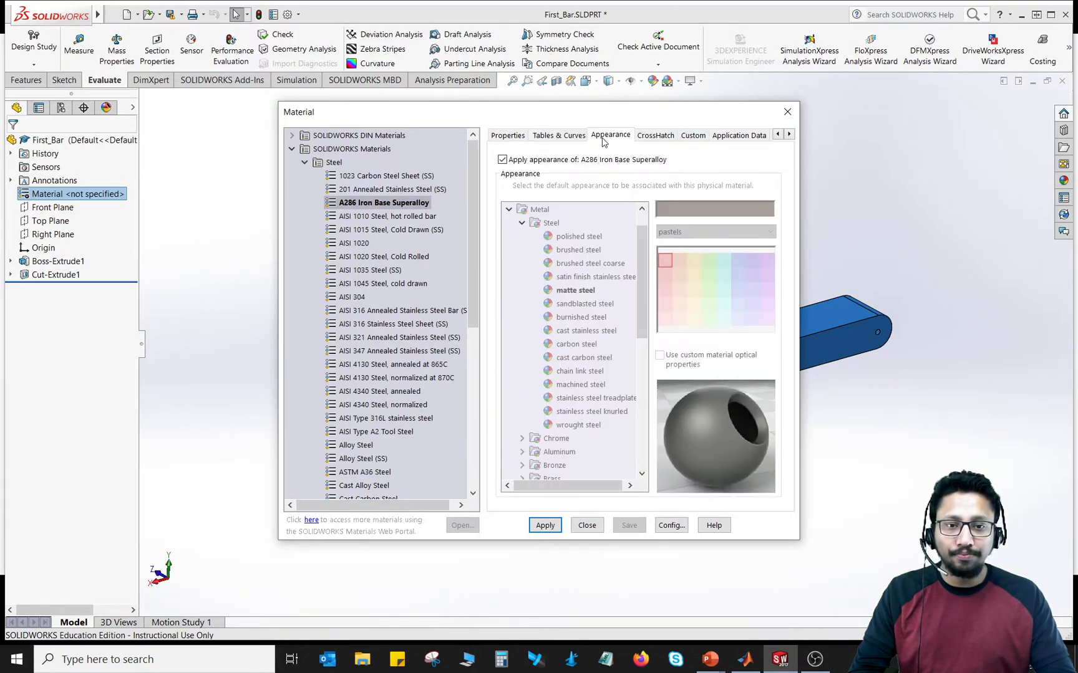
{"action": "left_click", "coordinate": [787, 112]}
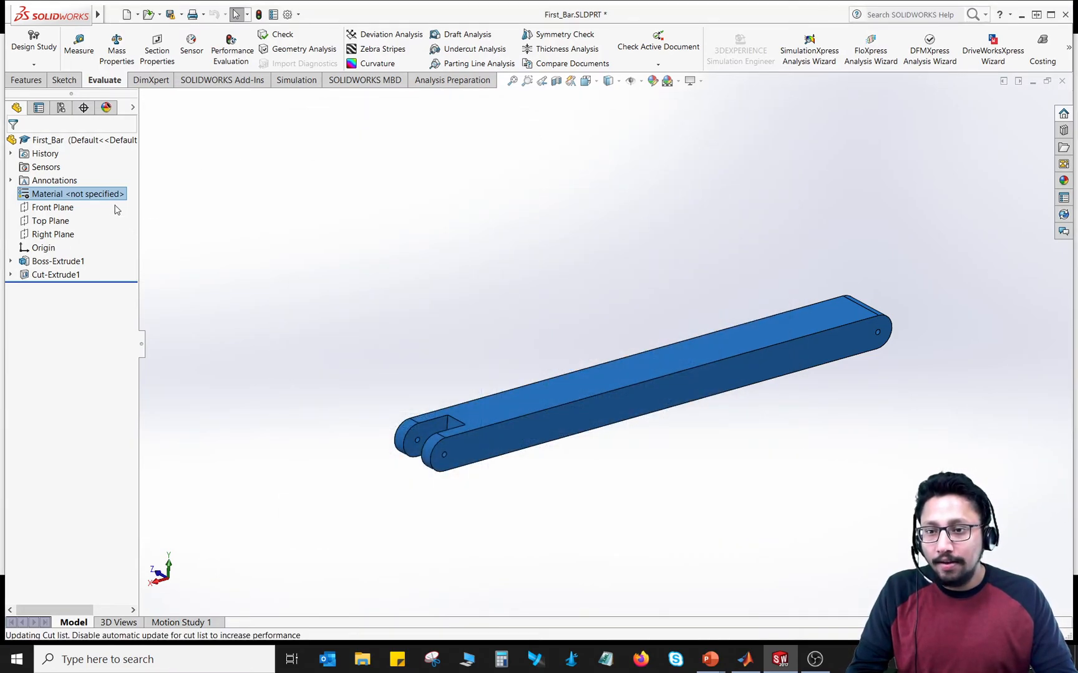
Step: Highlight the part's origin to check where it lies on the bar
{"action": "left_click", "coordinate": [42, 247]}
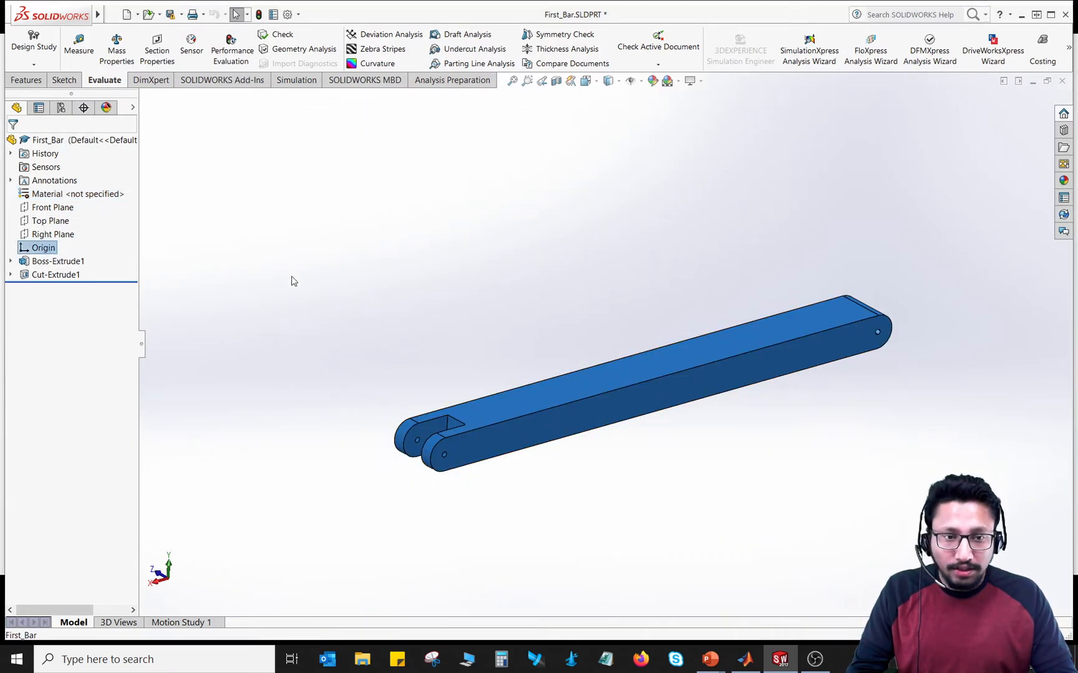
{"action": "left_click", "coordinate": [257, 302]}
{"action": "middle_click_drag", "start_coordinate": [384, 325], "coordinate": [350, 306]}
{"action": "left_click", "coordinate": [42, 248]}
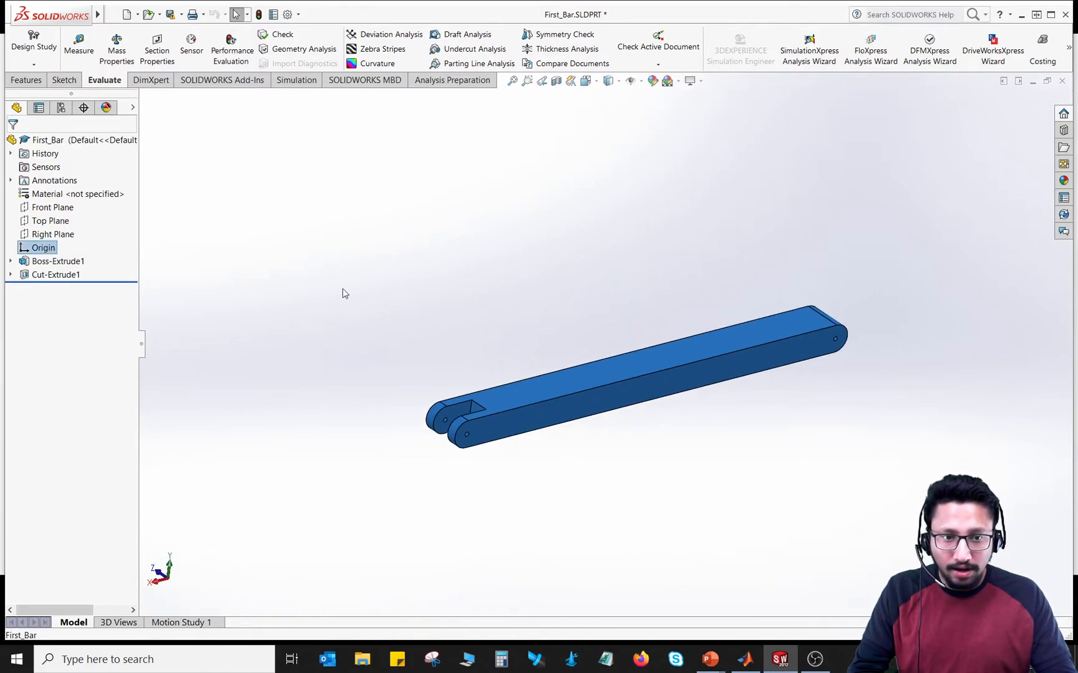
Step: Reselect the part's origin and examine its position at the unslotted end of the bar from different angles
{"action": "left_click", "coordinate": [44, 247]}
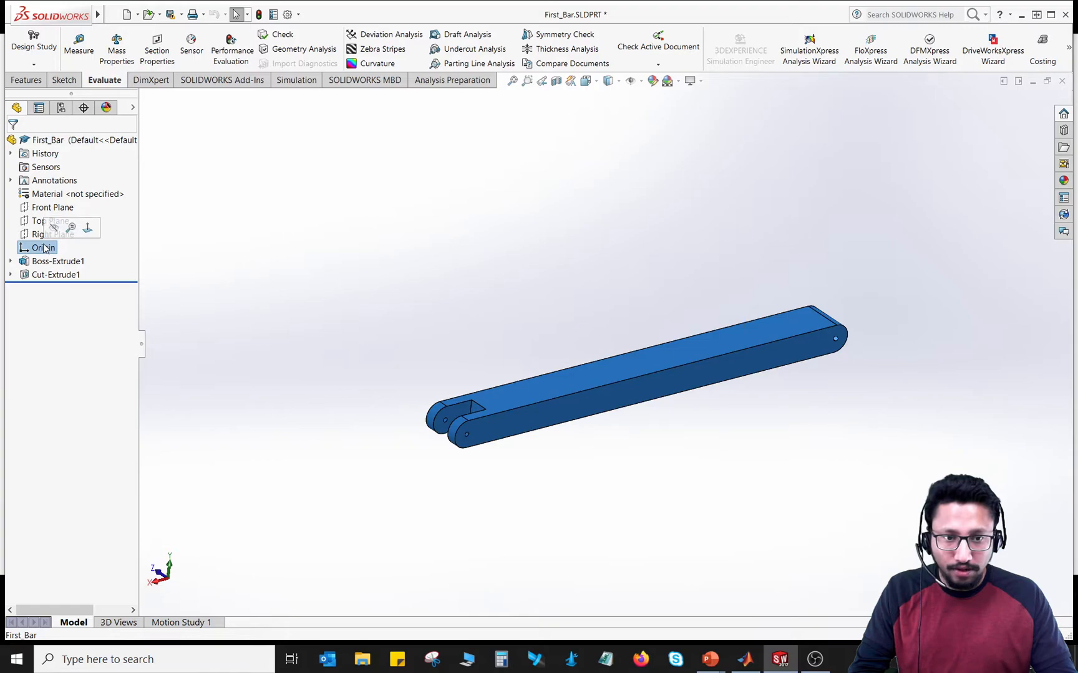
{"action": "left_click", "coordinate": [837, 483]}
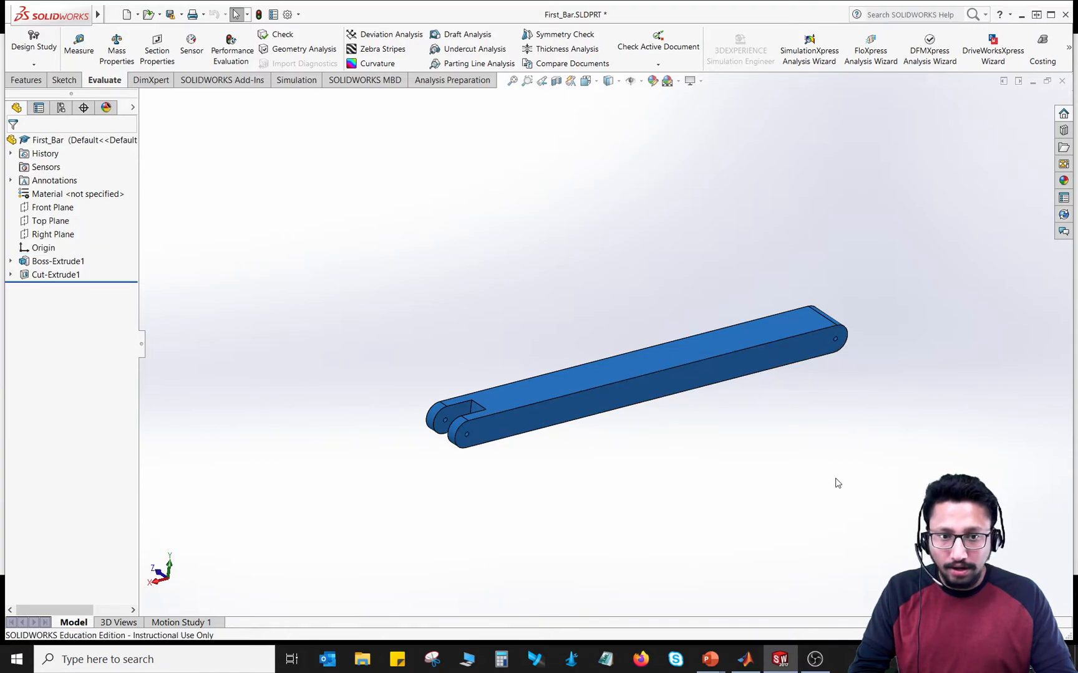
{"action": "left_click", "coordinate": [46, 250]}
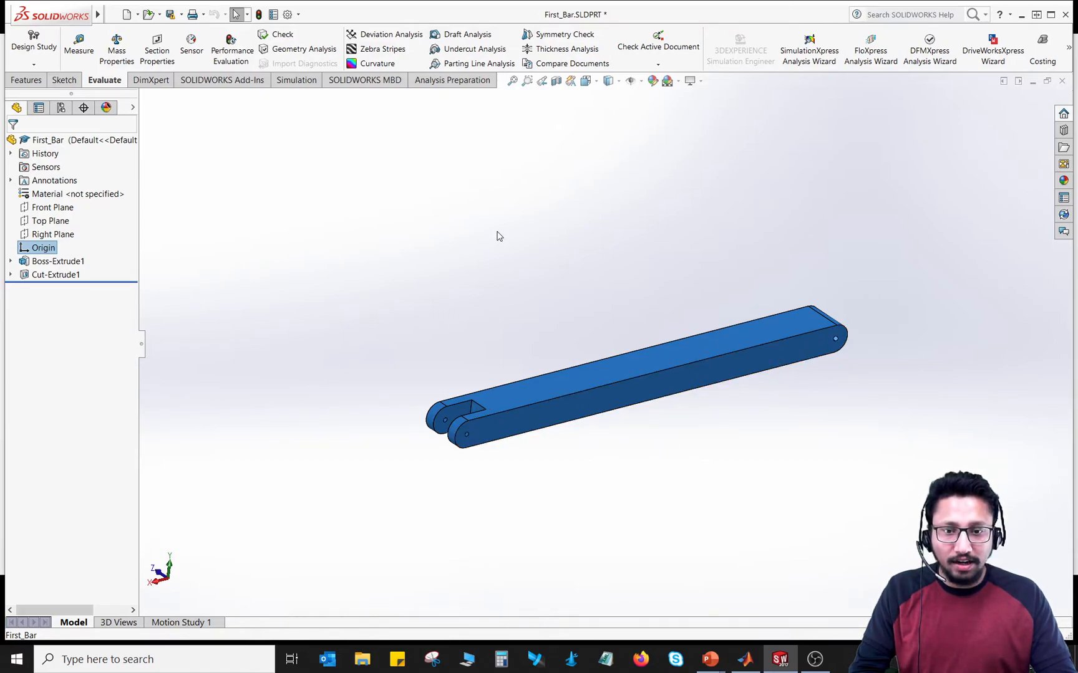
{"action": "middle_click_drag", "start_coordinate": [497, 237], "coordinate": [530, 472]}
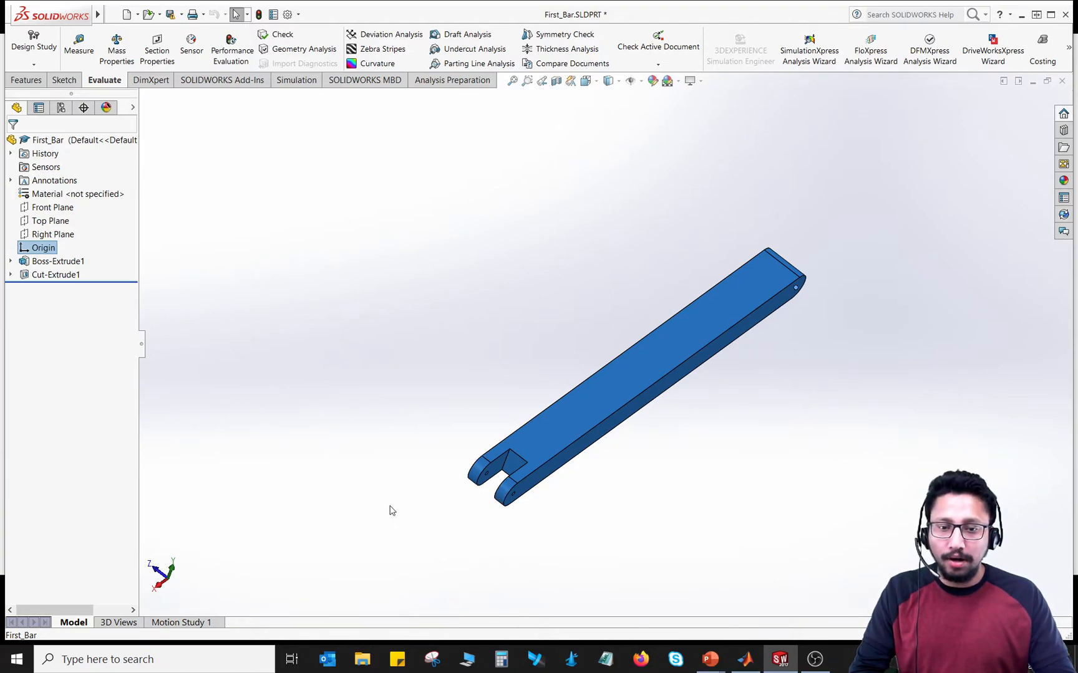
{"action": "middle_click_drag", "start_coordinate": [832, 365], "coordinate": [785, 382]}
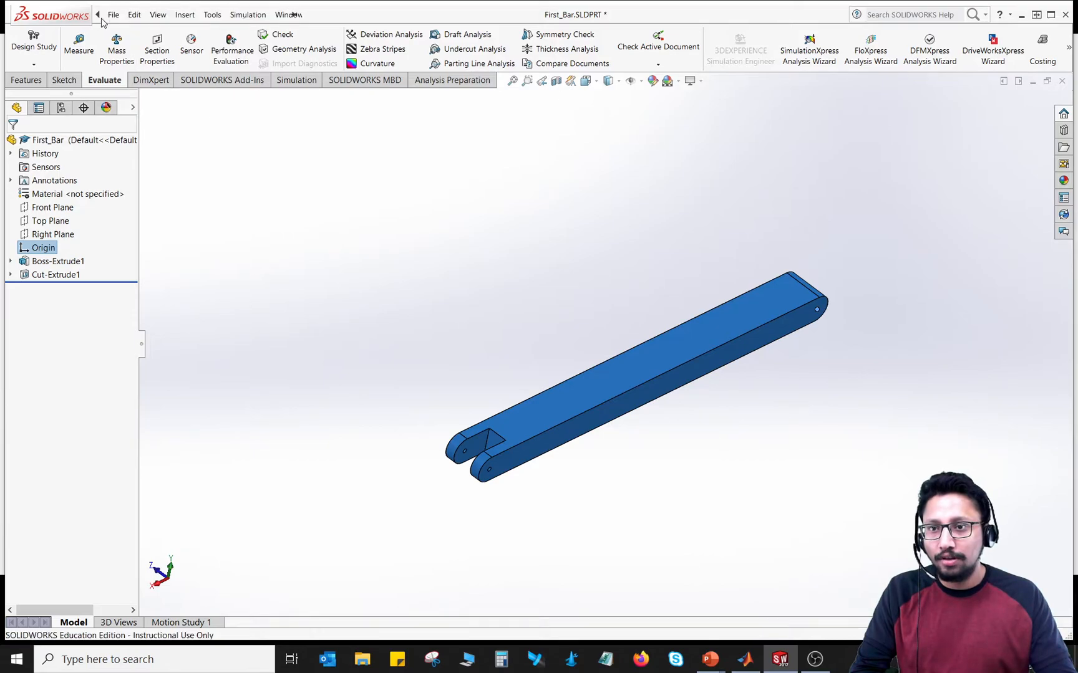
Step: Review the file formats in which First_Bar can be saved or exported, and leave without saving a copy
{"action": "left_click", "coordinate": [114, 16]}
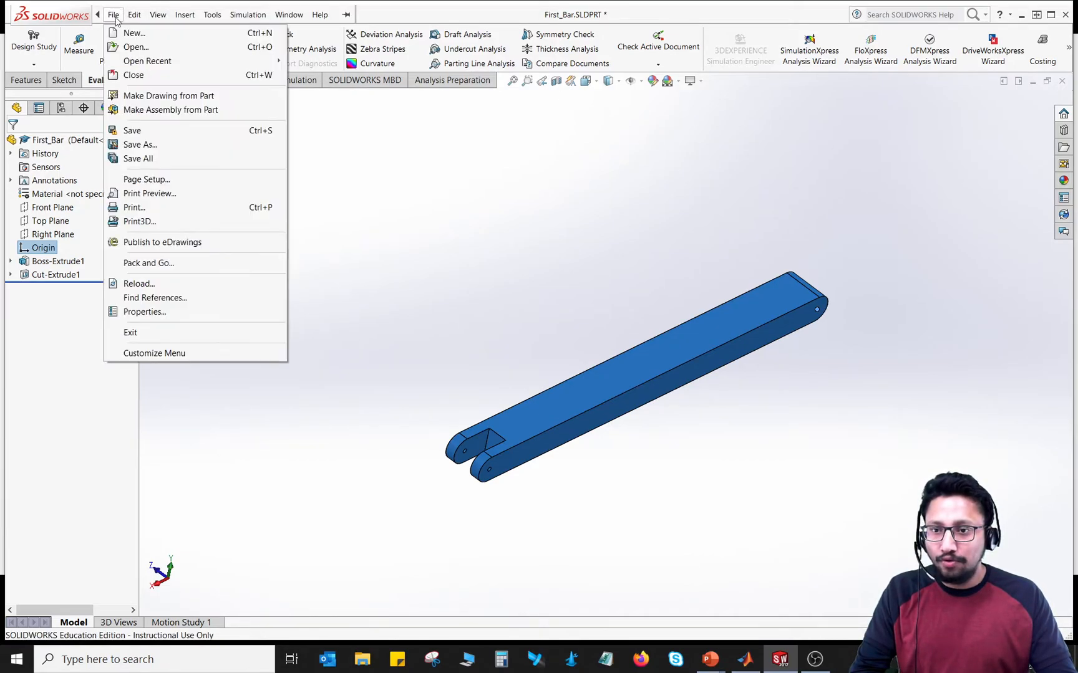
{"action": "left_click", "coordinate": [161, 146]}
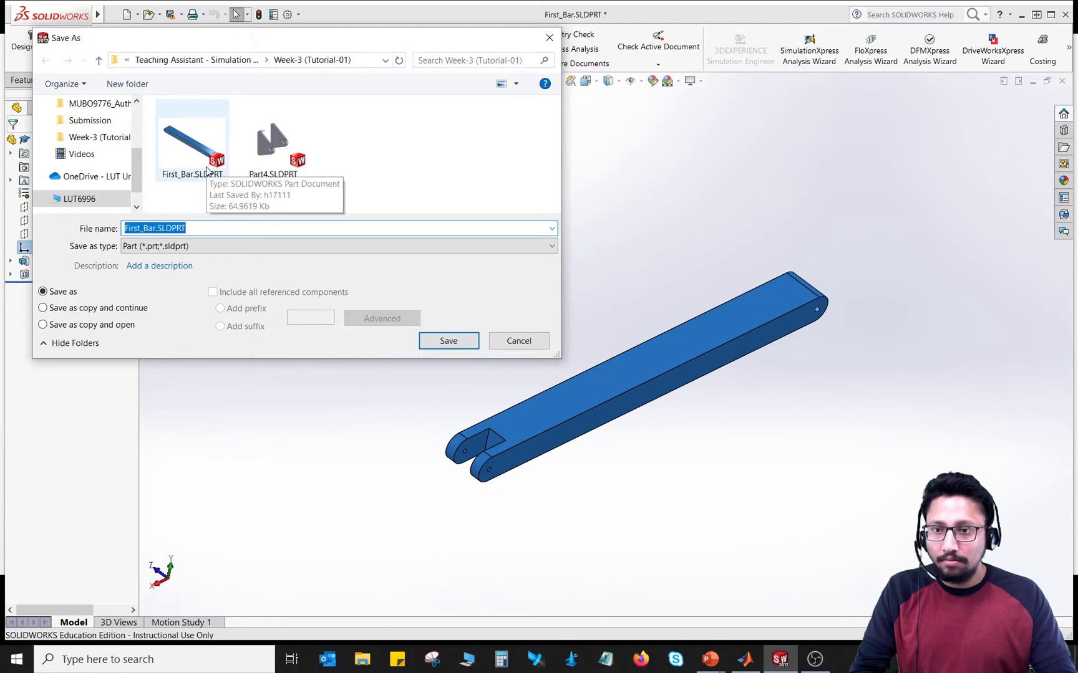
{"action": "left_click", "coordinate": [208, 248]}
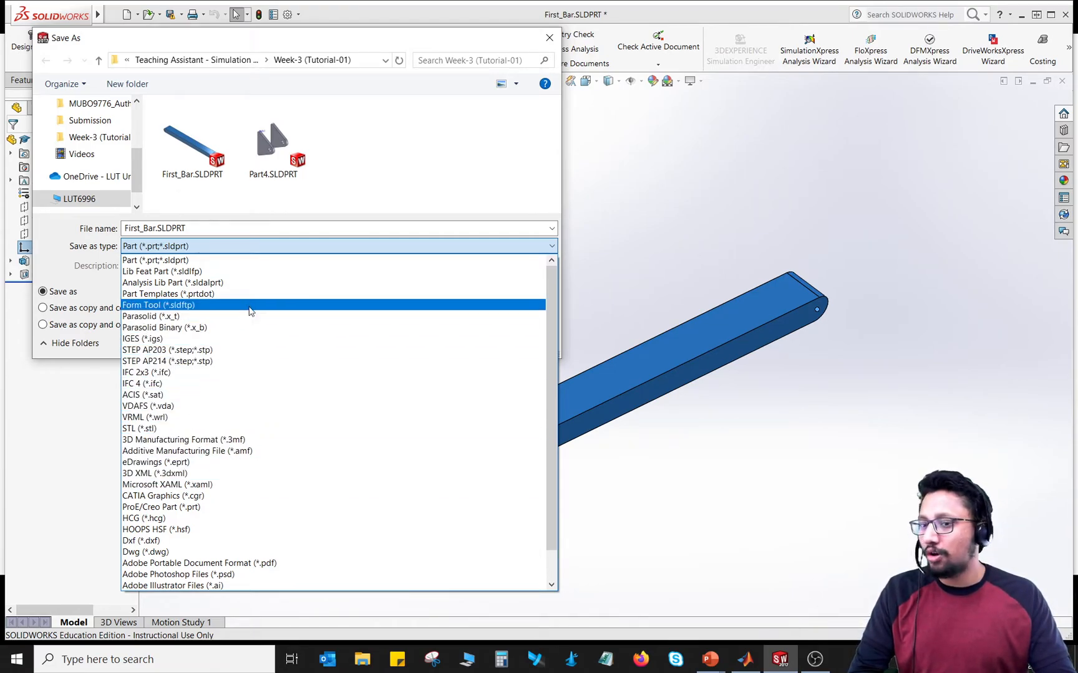
{"action": "left_click", "coordinate": [450, 208]}
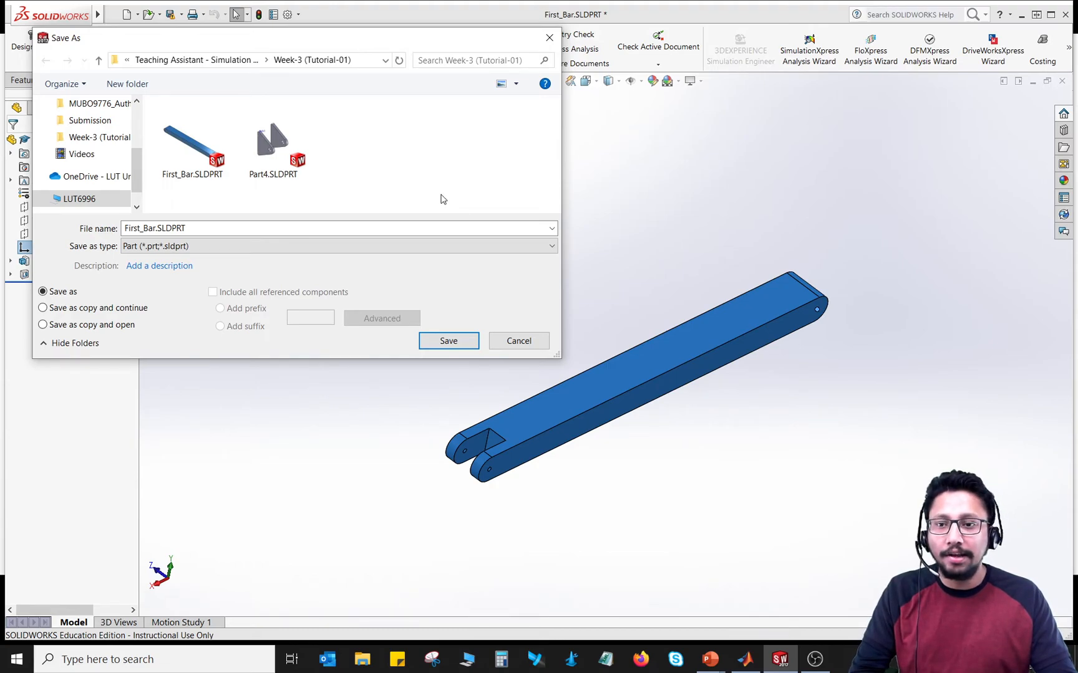
{"action": "left_click", "coordinate": [518, 341]}
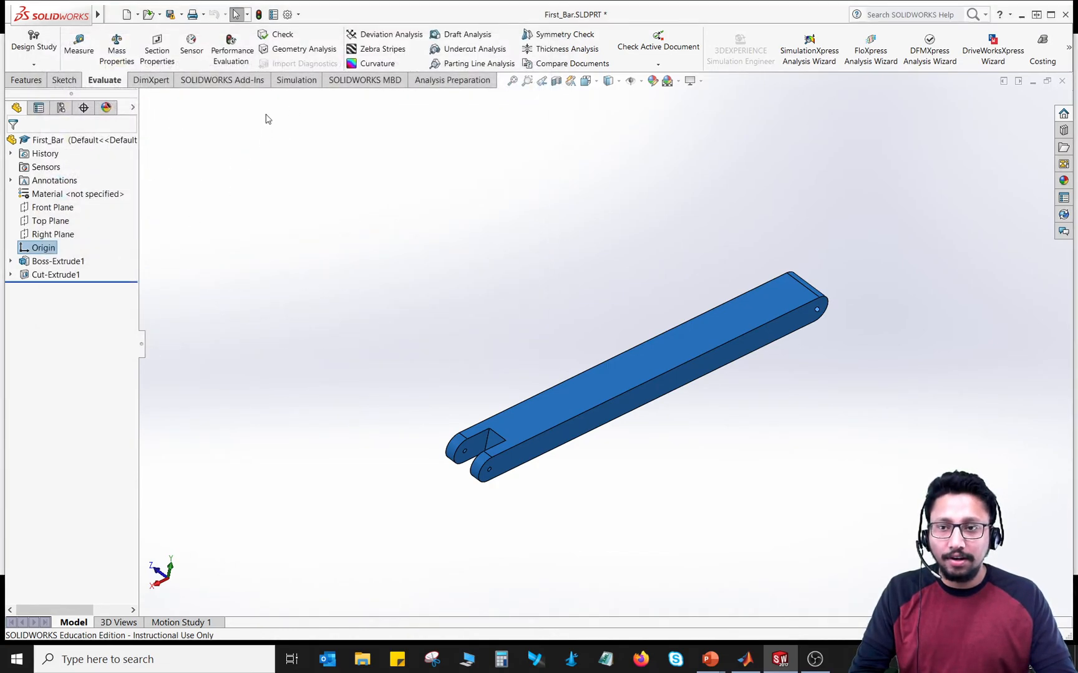
Step: Switch to the slide show, open its linked MathWorks File Solid page, read the supported-format description, and close the browser
{"action": "left_click", "coordinate": [1021, 16]}
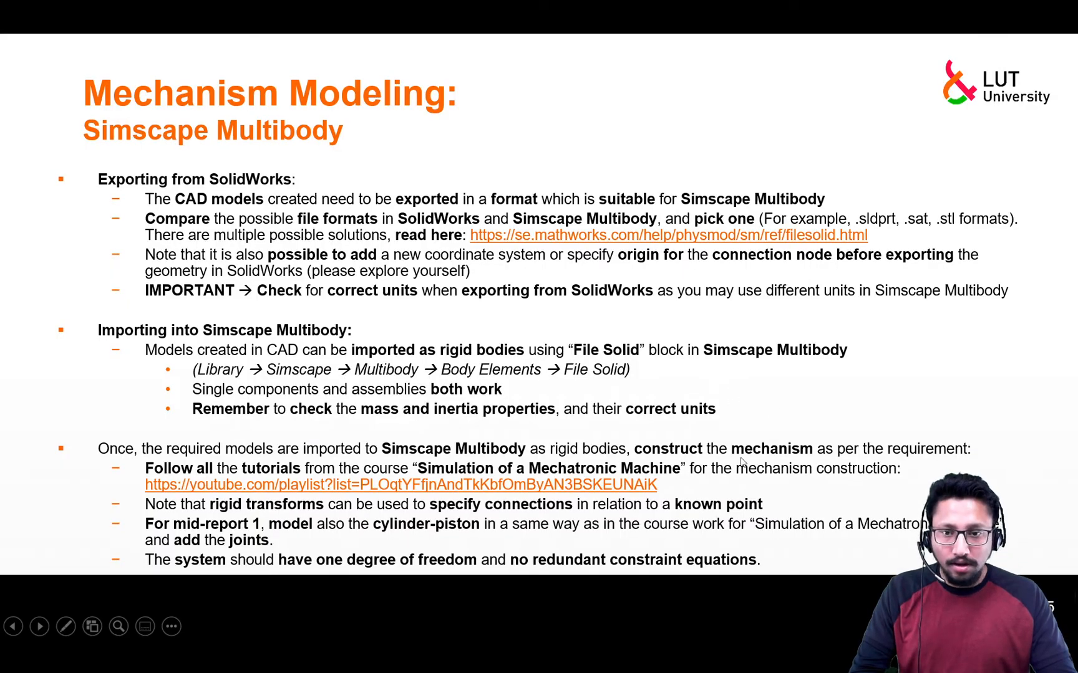
{"action": "left_click", "coordinate": [565, 237]}
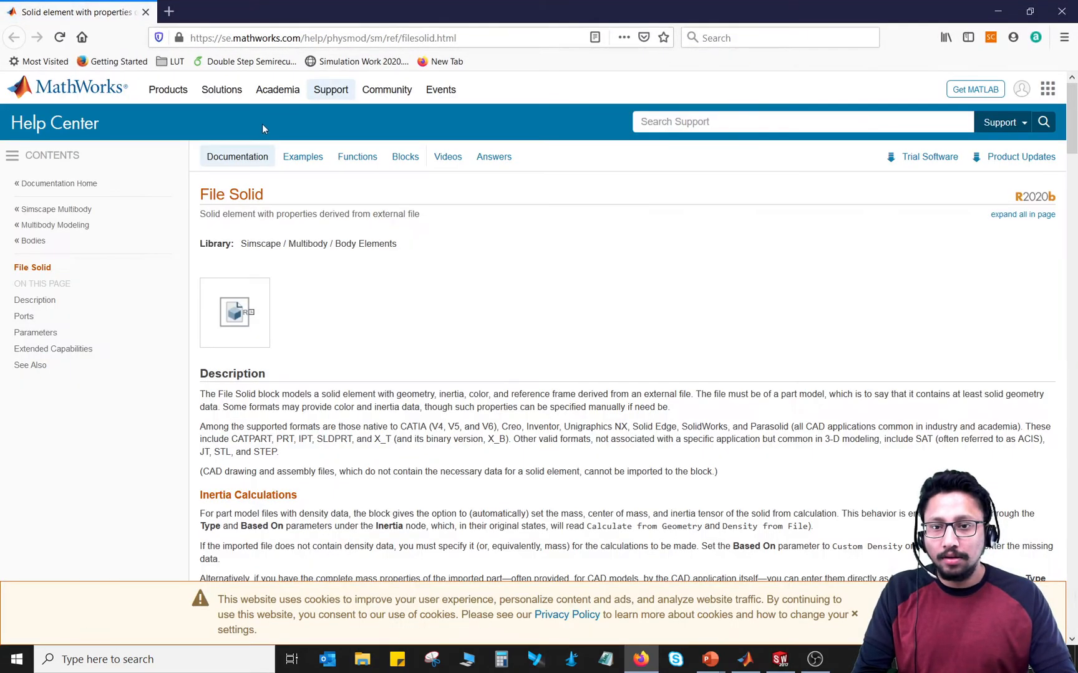
{"action": "scroll", "coordinate": [329, 360], "scroll_direction": "down", "scroll_amount": 2}
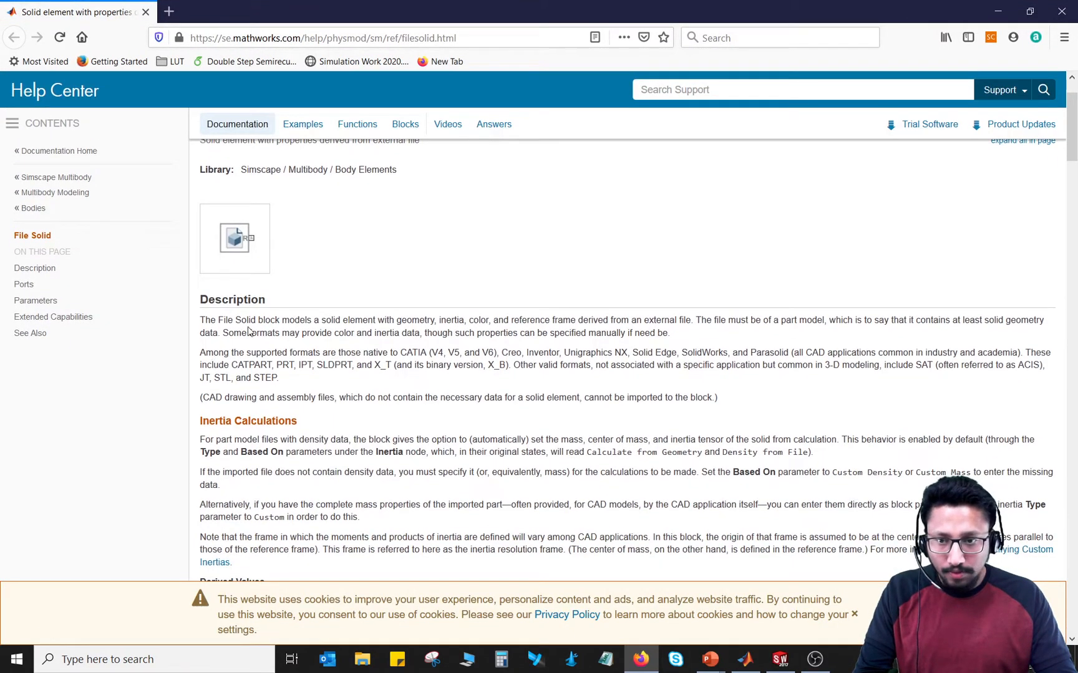
{"action": "left_click_drag", "start_coordinate": [200, 320], "coordinate": [724, 401]}
{"action": "left_click", "coordinate": [307, 414]}
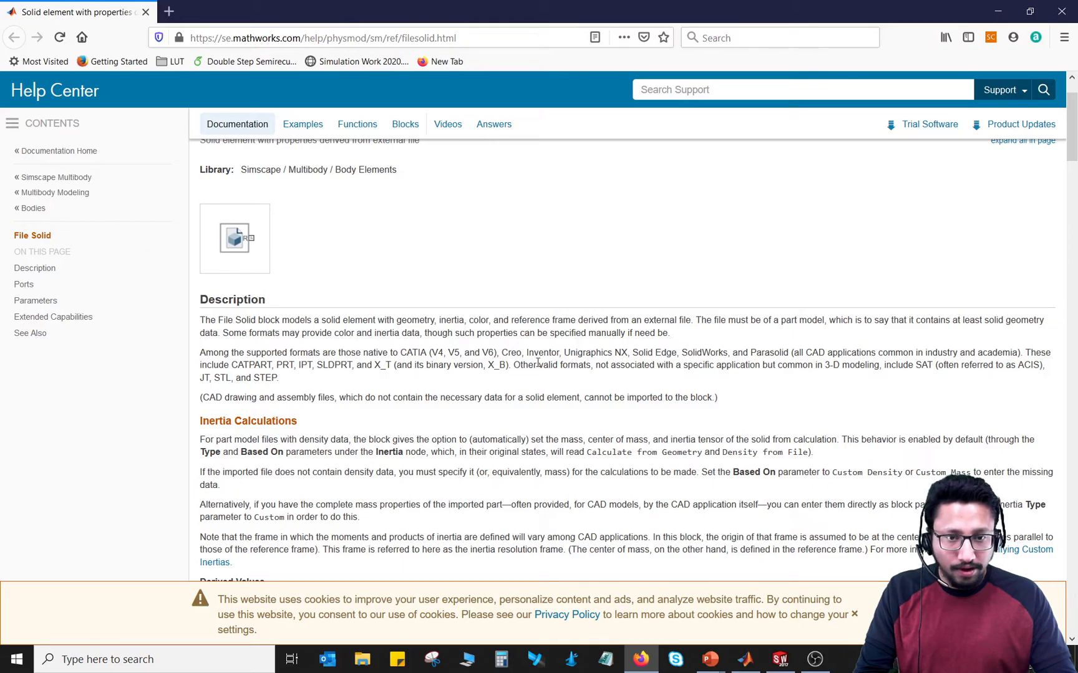
{"action": "scroll", "coordinate": [452, 378], "scroll_direction": "up", "scroll_amount": 2}
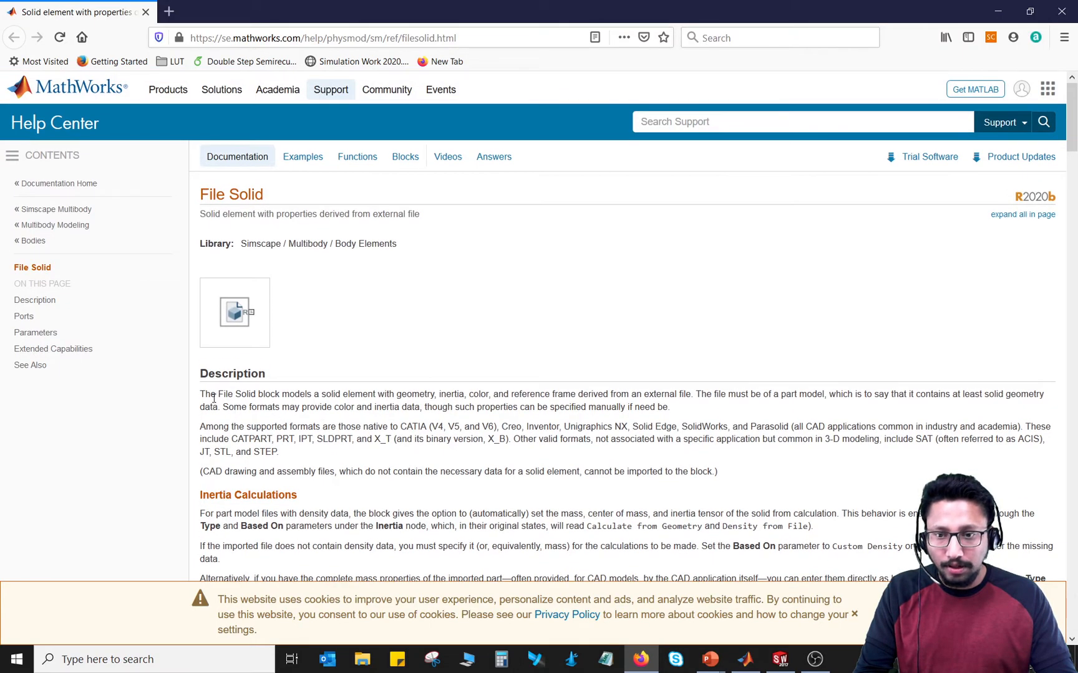
{"action": "left_click_drag", "start_coordinate": [205, 395], "coordinate": [345, 449]}
{"action": "left_click", "coordinate": [373, 459]}
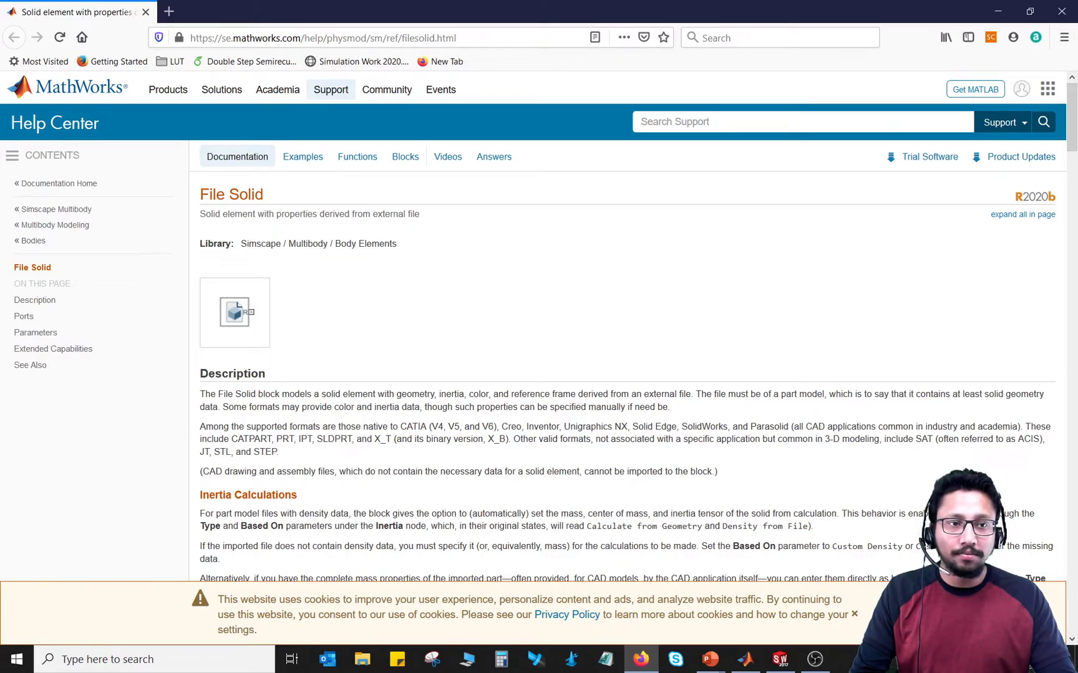
{"action": "left_click", "coordinate": [1067, 11]}
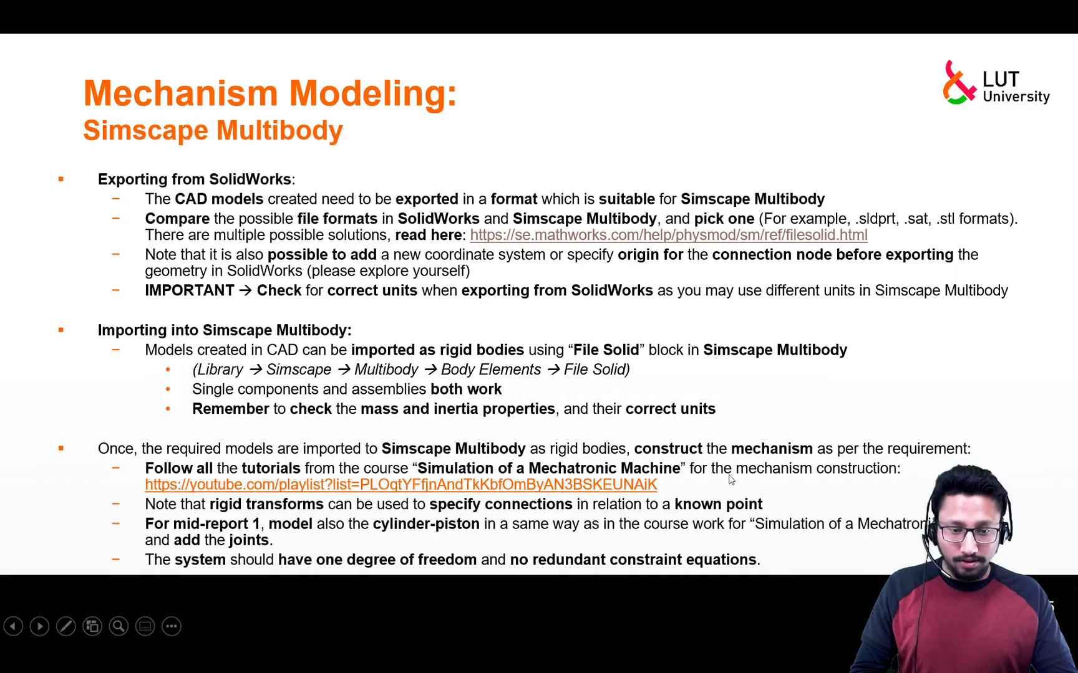
Step: Switch to MATLAB and create a new Simscape Multibody model with the smnew command
{"action": "key", "text": "alt+Tab"}
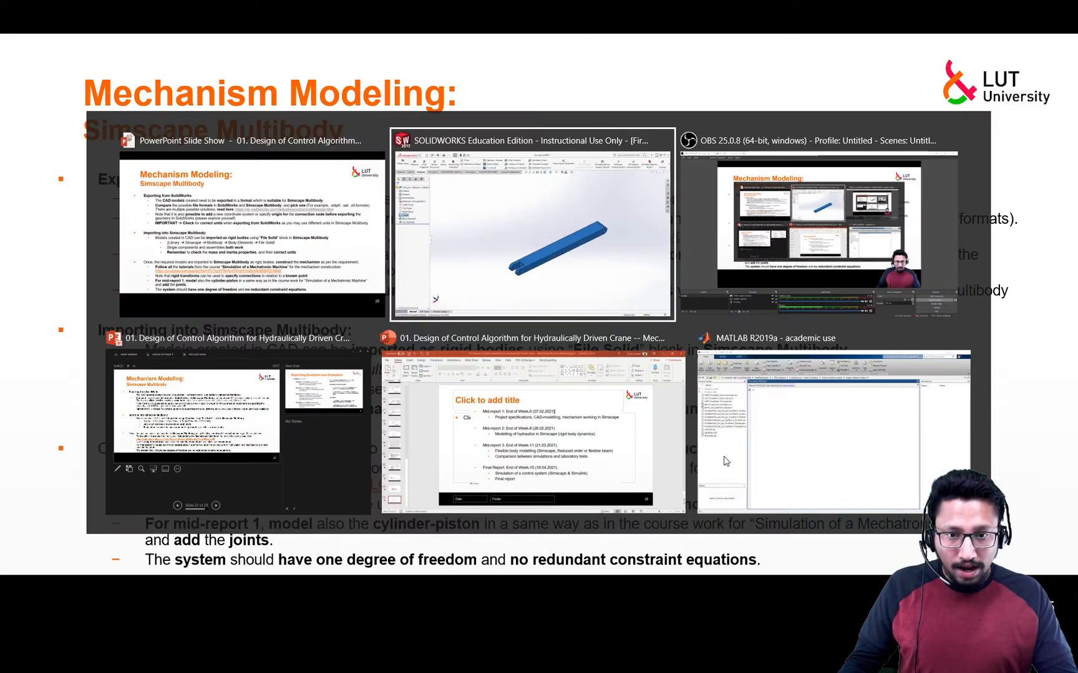
{"action": "key", "text": "alt+Tab"}
{"action": "key", "text": "alt+Tab"}
{"action": "key", "text": "alt+Tab"}
{"action": "key", "text": "alt+Tab"}
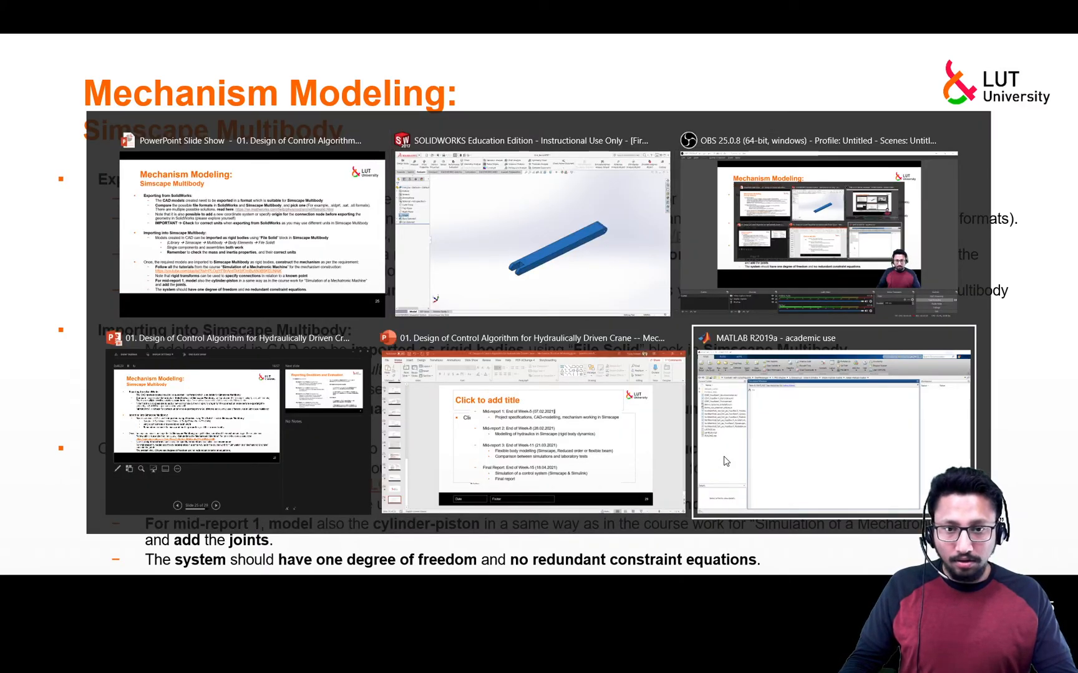
{"action": "left_click", "coordinate": [725, 462]}
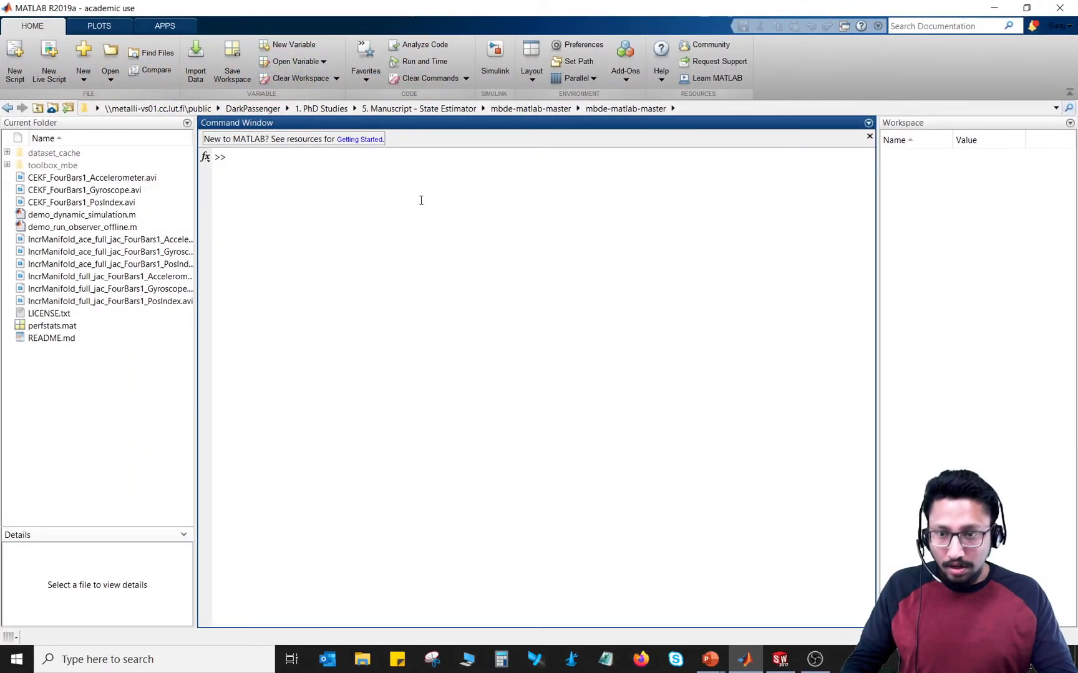
{"action": "type", "text": "smn"}
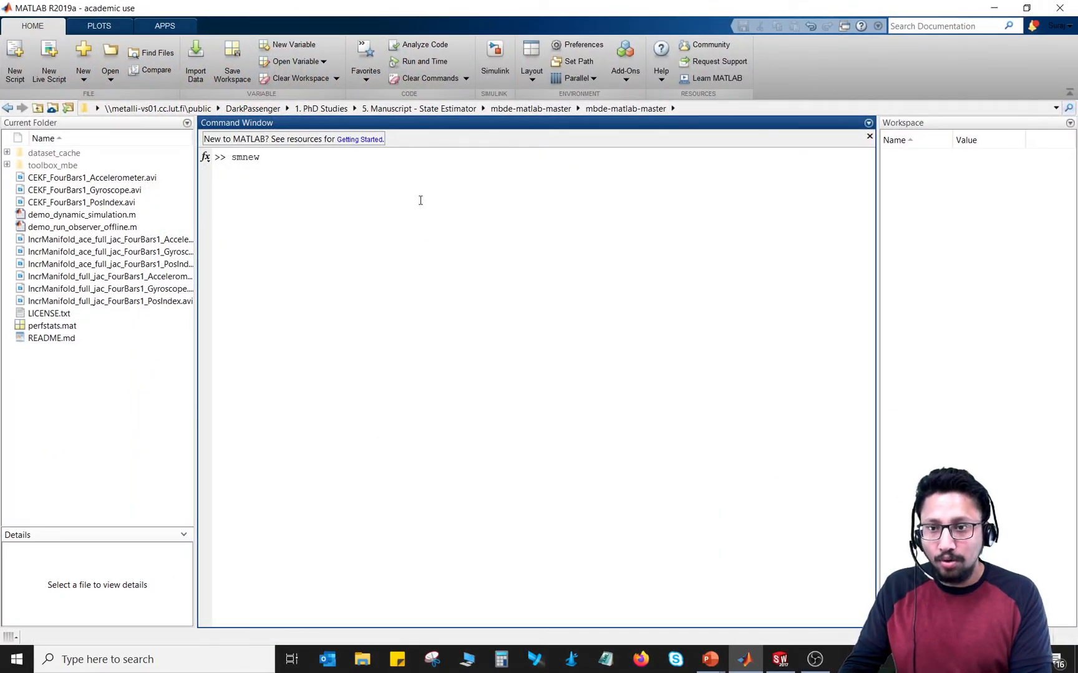
{"action": "type", "text": "ew"}
{"action": "key", "text": "Return"}
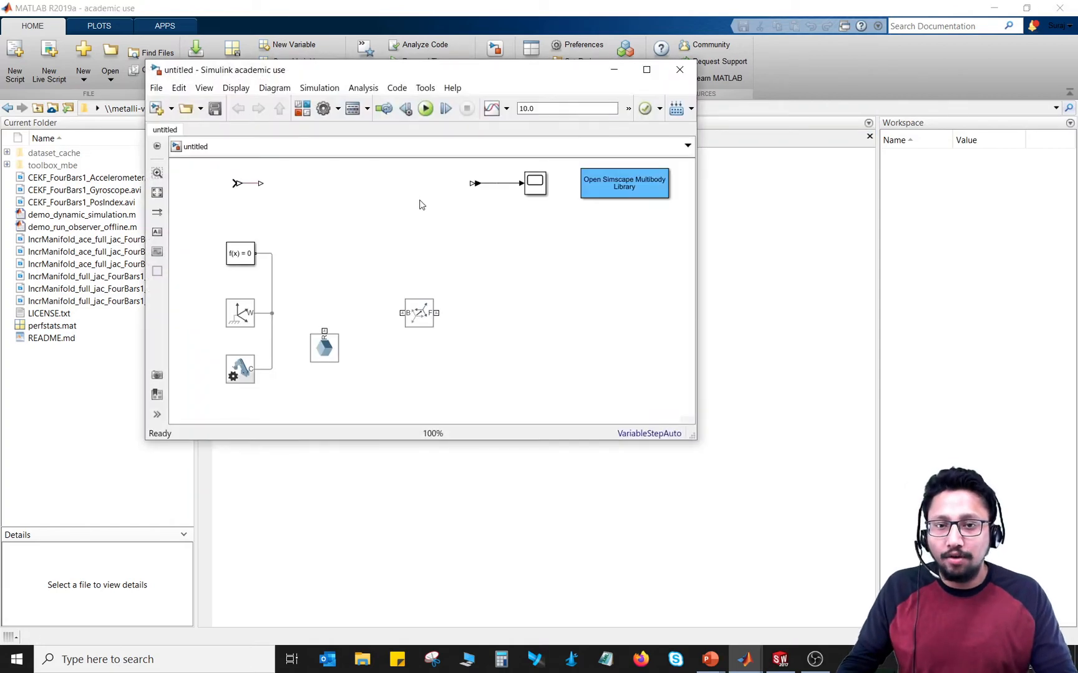
Step: Maximize the new model's window and turn off Hide Automatic Names so that all block names are shown
{"action": "double_click", "coordinate": [443, 75]}
{"action": "middle_click_drag", "start_coordinate": [359, 234], "coordinate": [567, 420]}
{"action": "scroll", "coordinate": [498, 398], "scroll_direction": "up", "scroll_amount": 2}
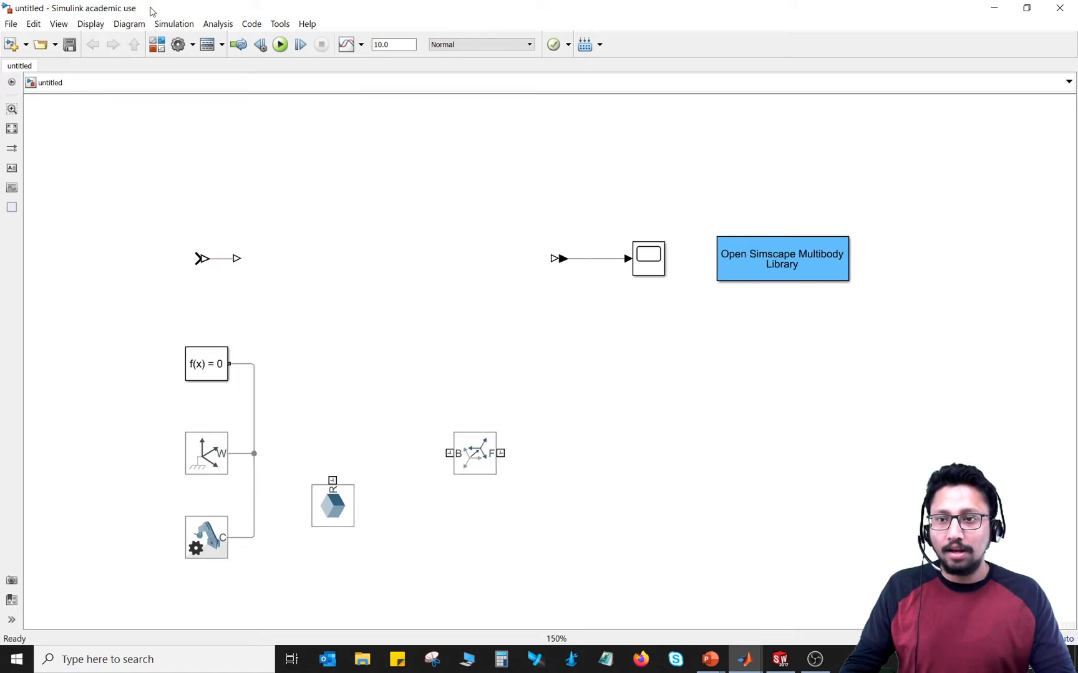
{"action": "left_click", "coordinate": [91, 24]}
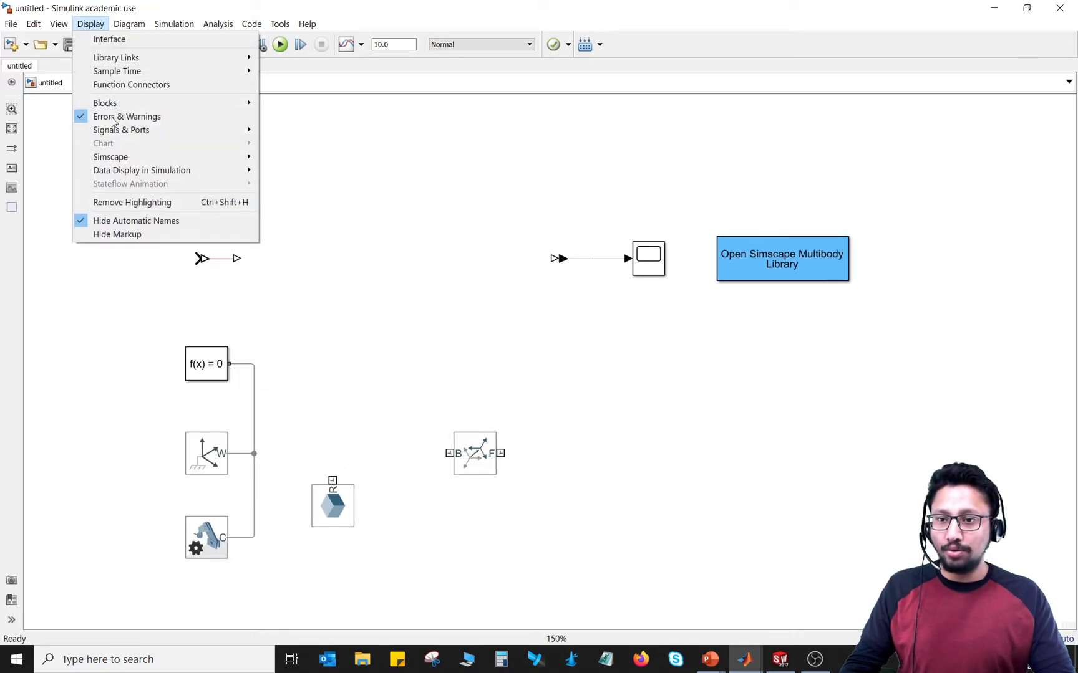
{"action": "left_click", "coordinate": [135, 222]}
{"action": "middle_click_drag", "start_coordinate": [407, 309], "coordinate": [380, 257]}
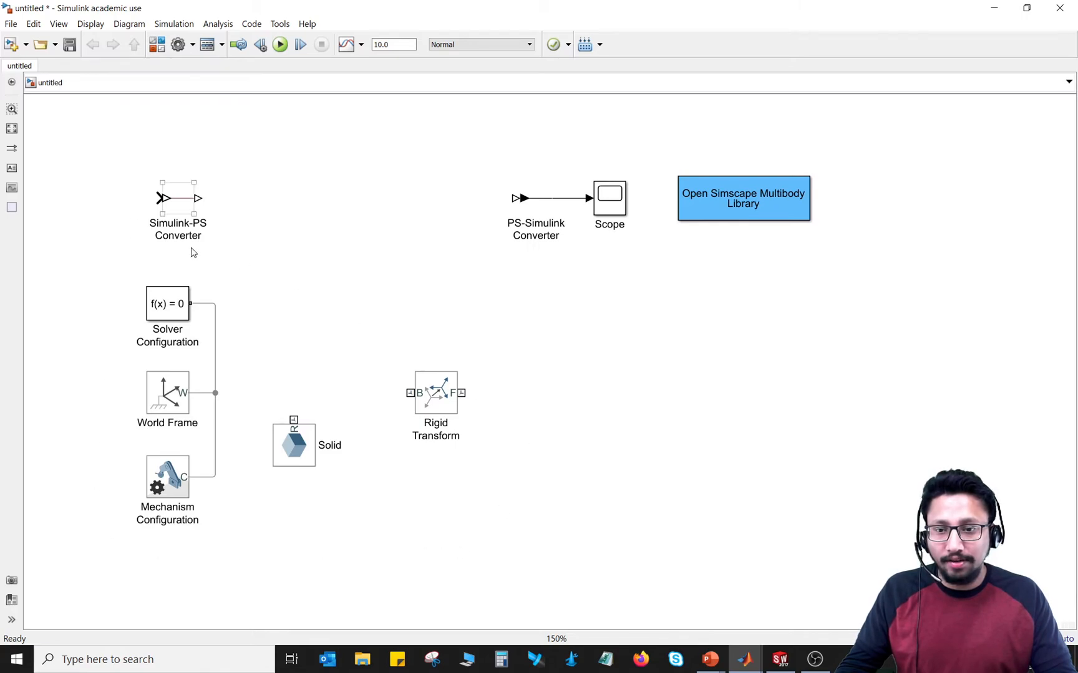
Step: Set the gravity vector of the Mechanism Configuration block to [0 -9.80665 0] m/s^2
{"action": "left_click", "coordinate": [172, 485]}
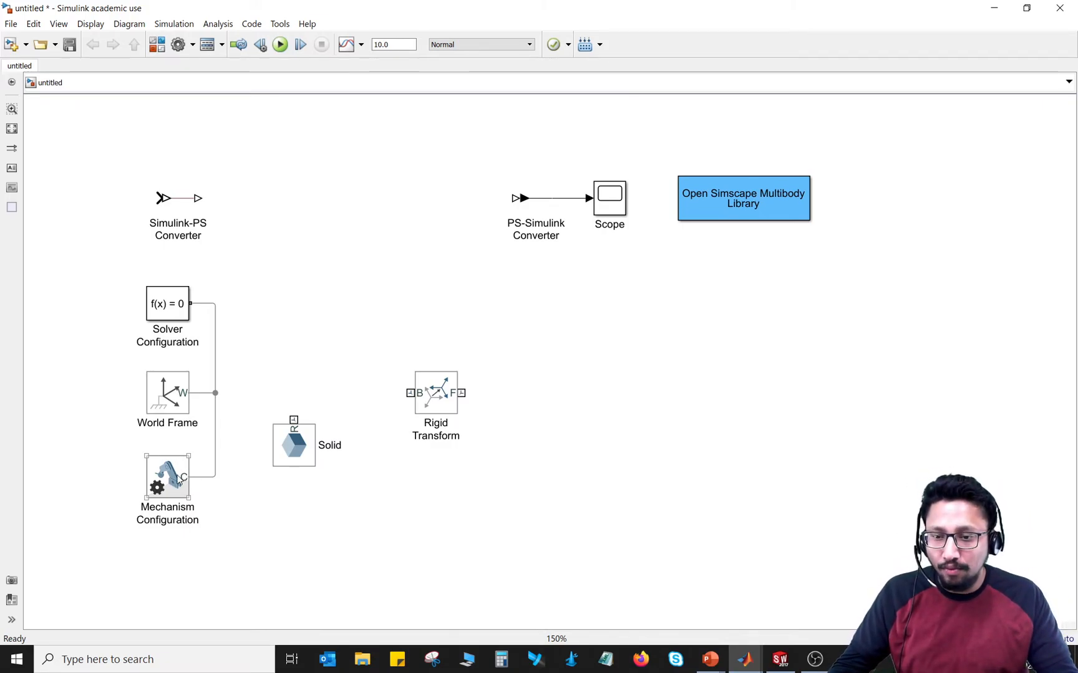
{"action": "left_click", "coordinate": [180, 480]}
{"action": "double_click", "coordinate": [179, 480]}
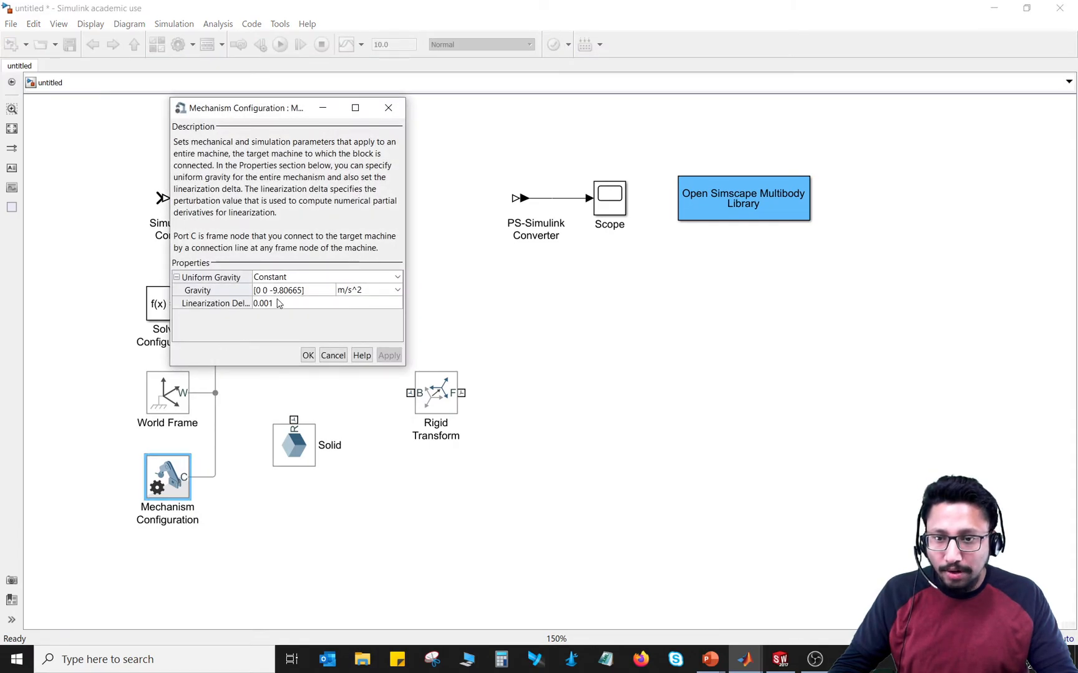
{"action": "mouse_move", "coordinate": [273, 291]}
{"action": "left_mouse_down"}
{"action": "mouse_move", "coordinate": [255, 291]}
{"action": "mouse_move", "coordinate": [269, 291]}
{"action": "left_mouse_up"}
{"action": "key", "text": "BackSpace"}
{"action": "key", "text": "BackSpace"}
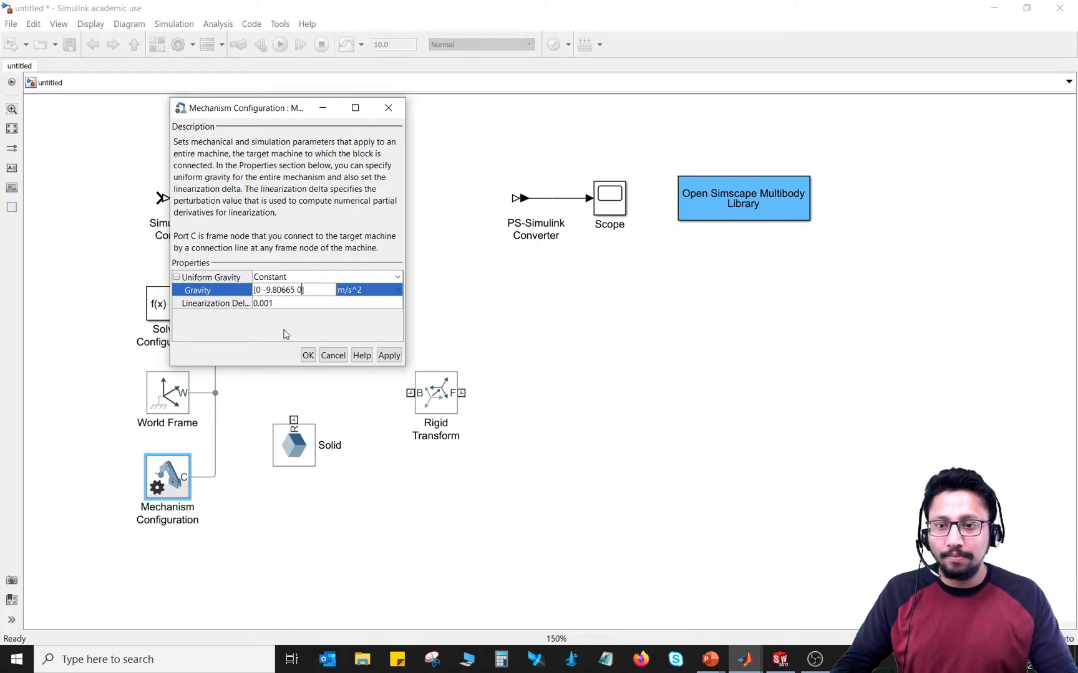
{"action": "left_click", "coordinate": [308, 355]}
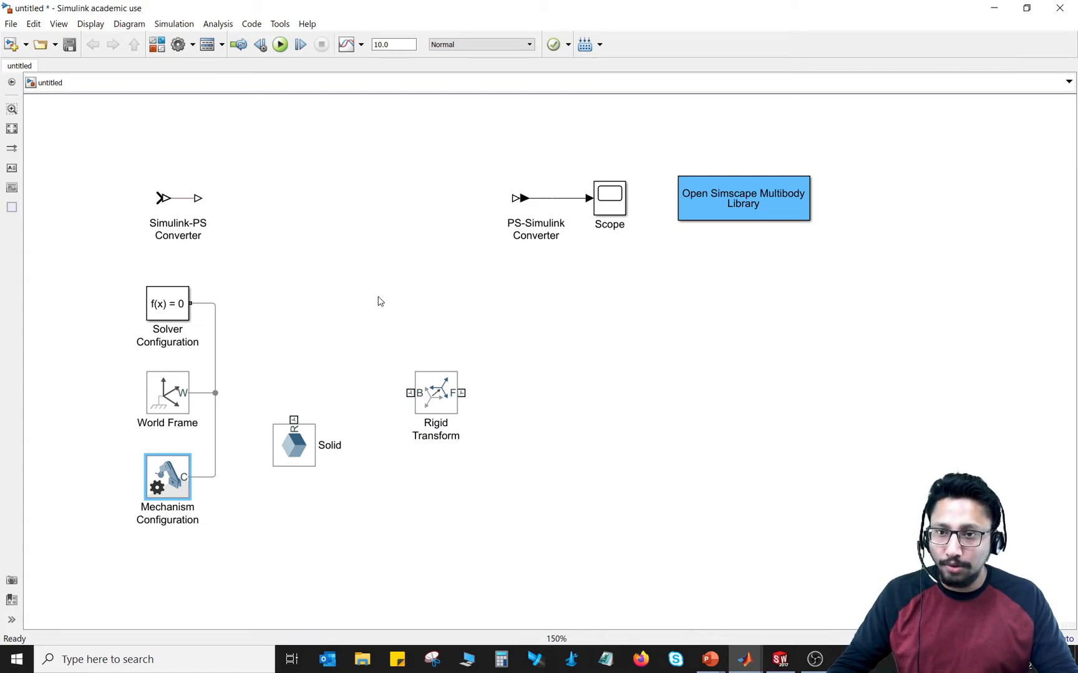
Step: Open the Simulink Library Browser and display the top level of the Simscape library with its Multibody branch collapsed
{"action": "left_click", "coordinate": [156, 47]}
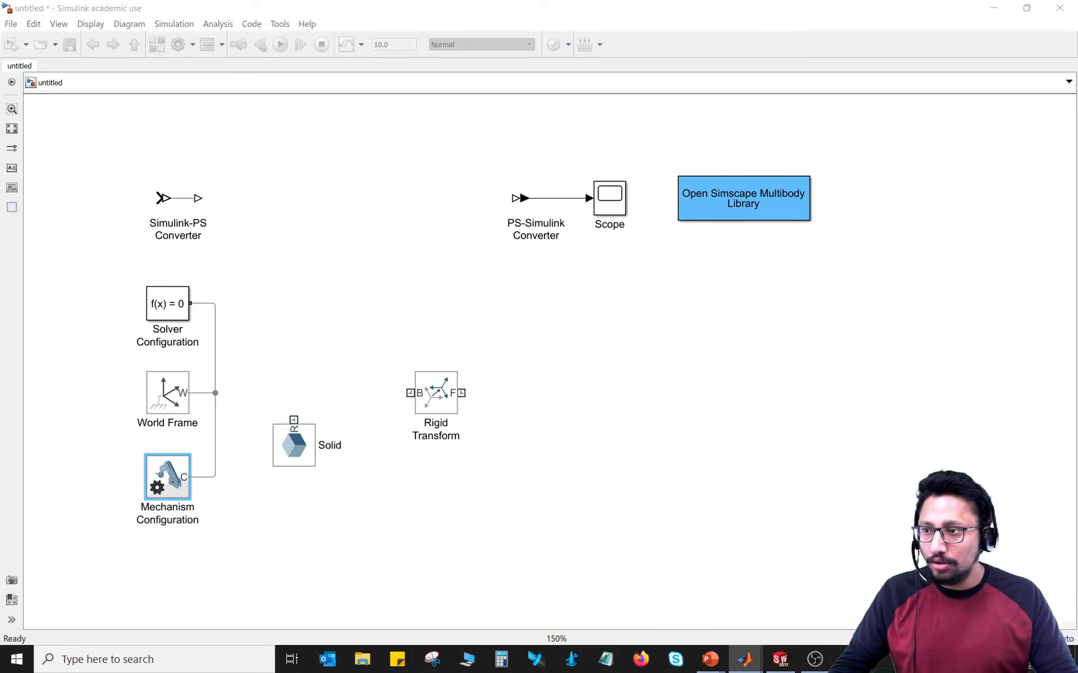
{"action": "left_click_drag", "start_coordinate": [507, 103], "coordinate": [628, 113]}
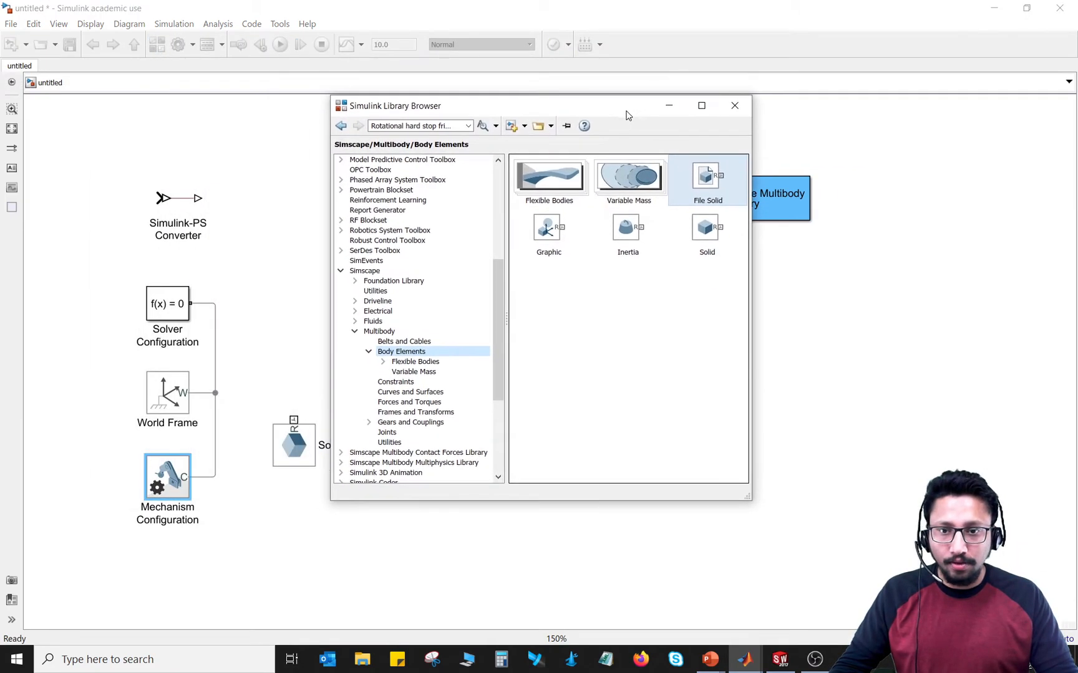
{"action": "scroll", "coordinate": [486, 338], "scroll_direction": "up", "scroll_amount": 7}
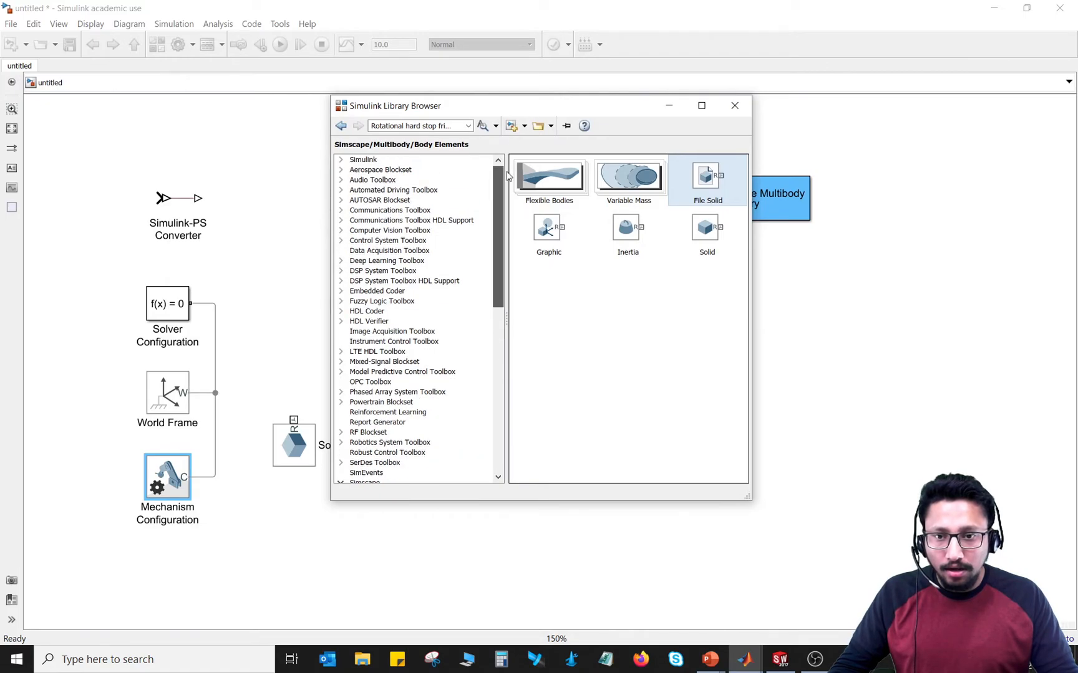
{"action": "left_click_drag", "start_coordinate": [498, 252], "coordinate": [497, 371]}
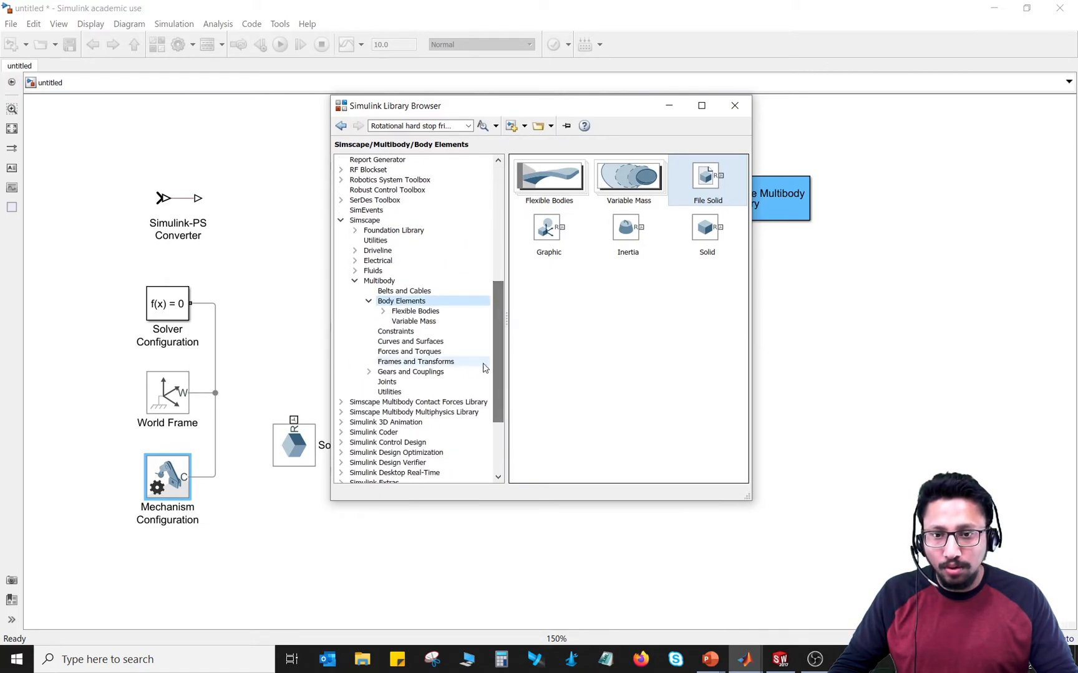
{"action": "left_click", "coordinate": [355, 280]}
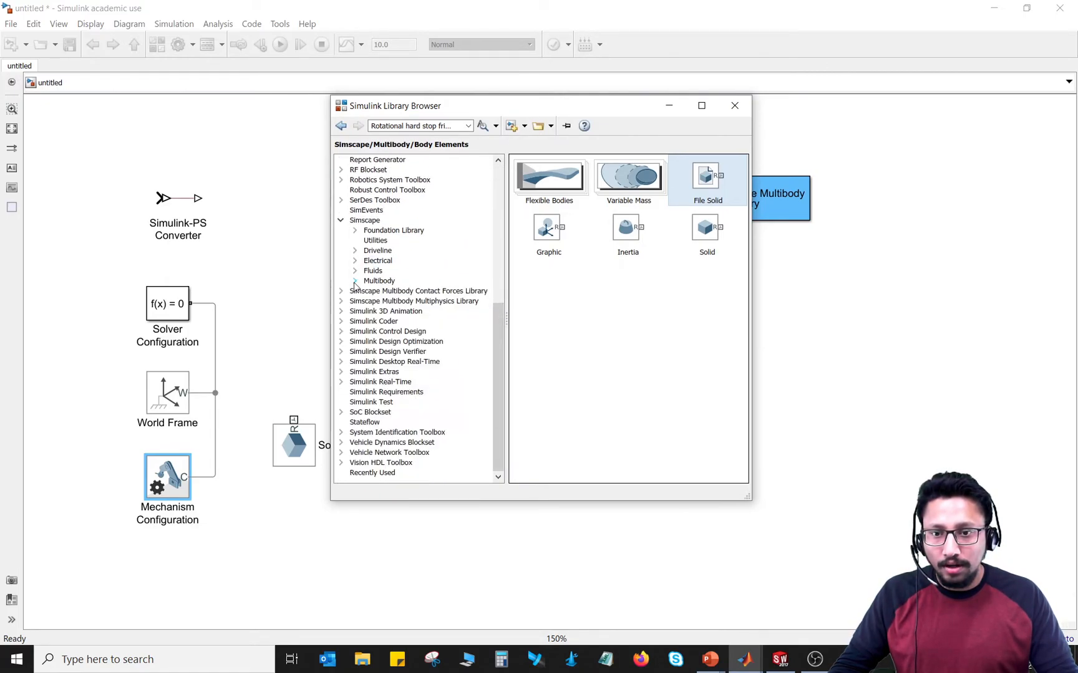
{"action": "left_click", "coordinate": [341, 221]}
{"action": "left_click", "coordinate": [359, 283]}
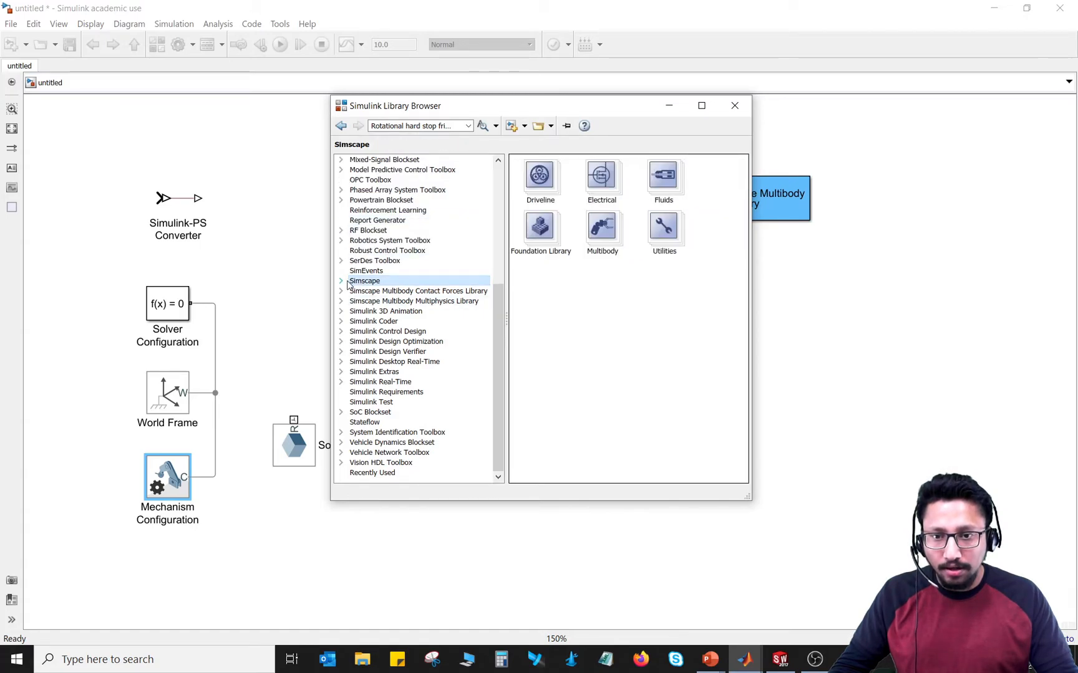
Step: Add a File Solid block from the Simscape Multibody Body Elements library to the empty area beside the Rigid Transform block
{"action": "left_click", "coordinate": [342, 282]}
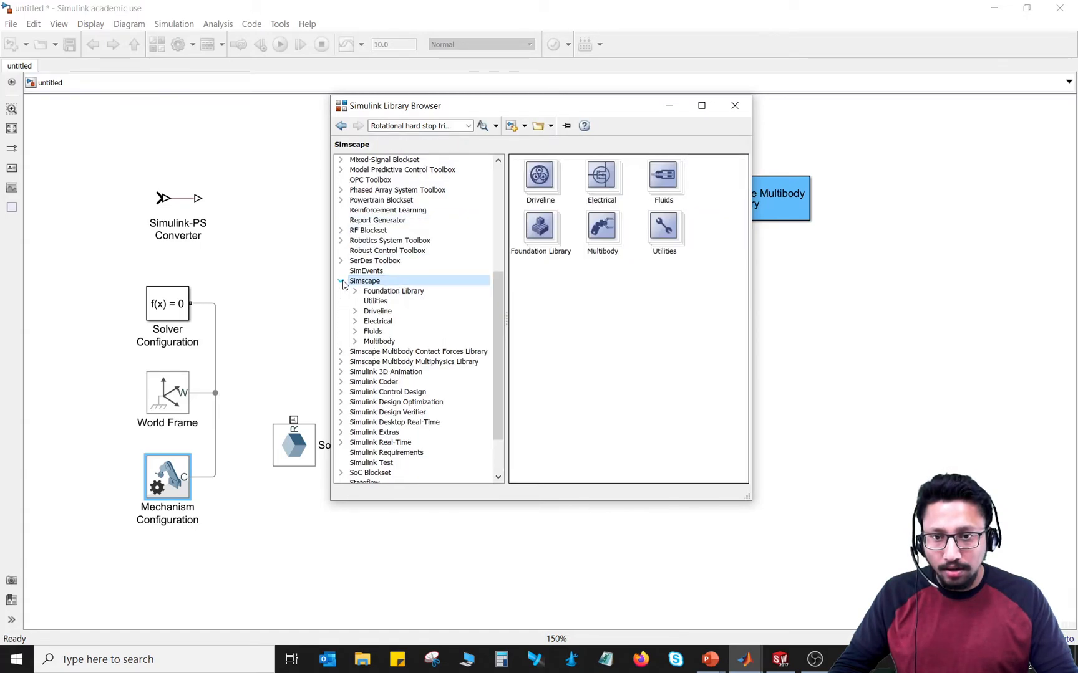
{"action": "left_click", "coordinate": [355, 342]}
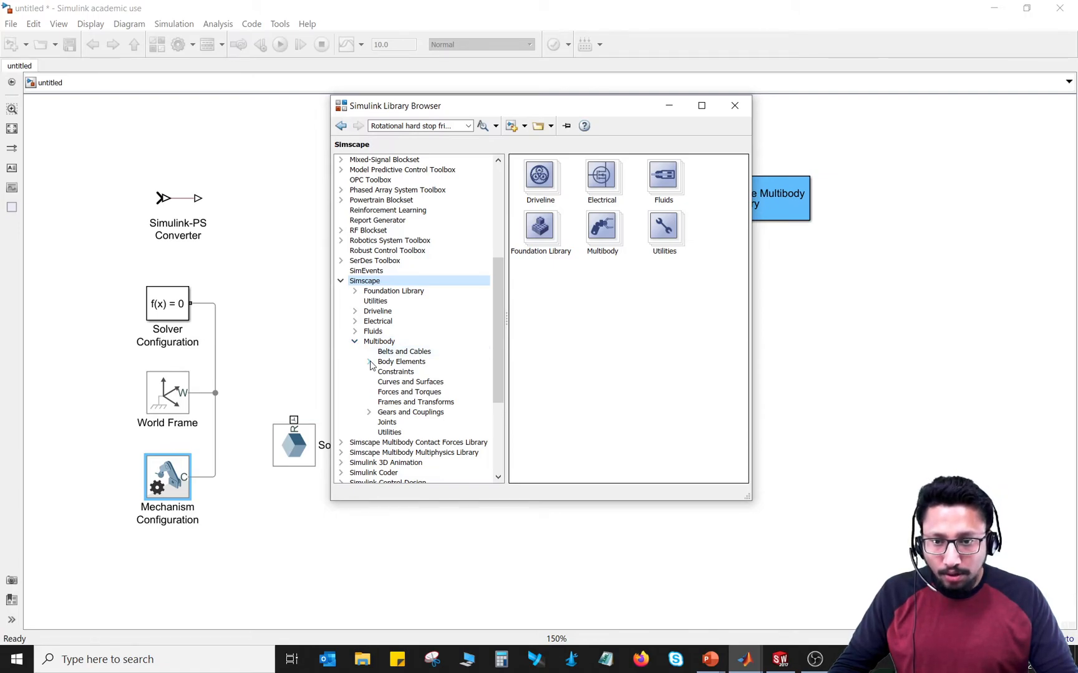
{"action": "left_click", "coordinate": [370, 363]}
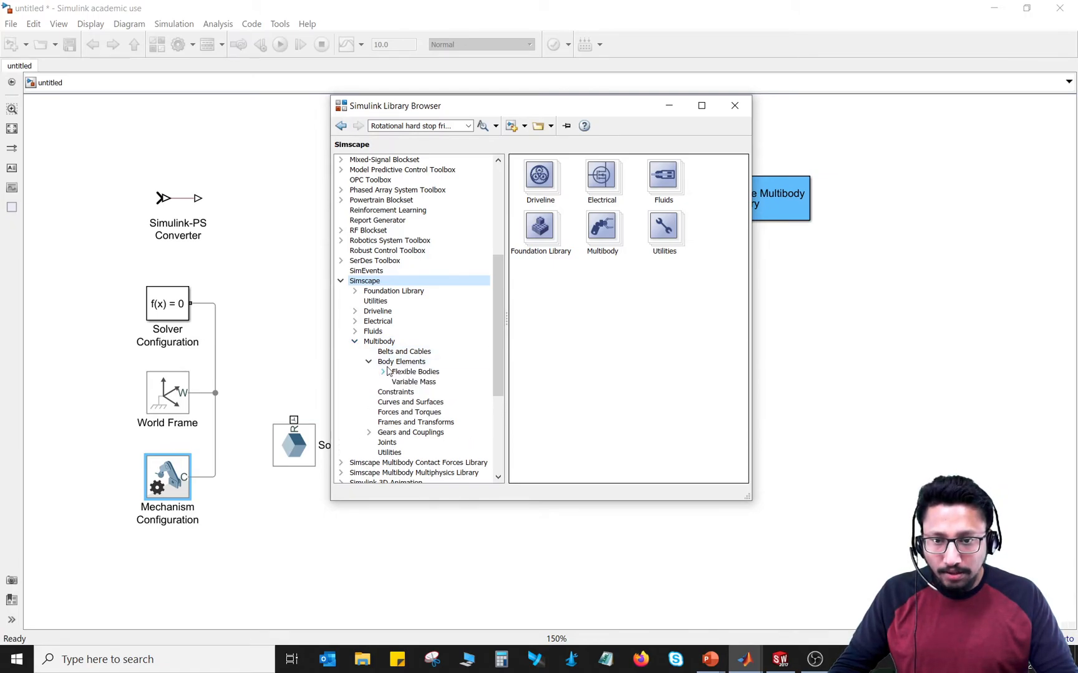
{"action": "left_click", "coordinate": [389, 364]}
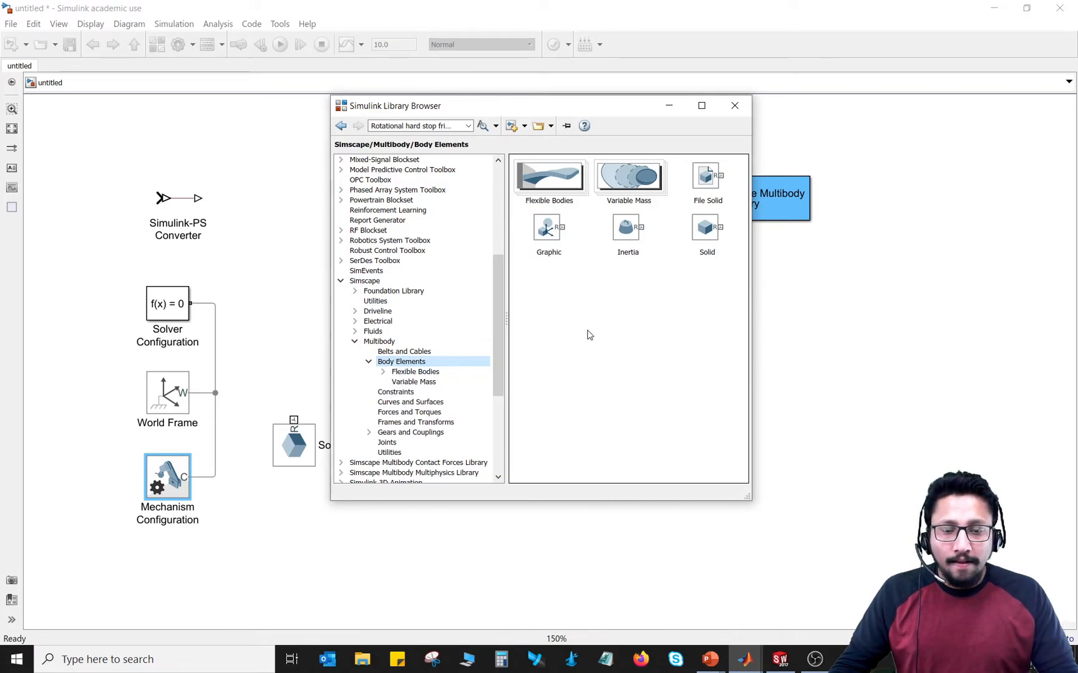
{"action": "left_click_drag", "start_coordinate": [711, 187], "coordinate": [636, 367]}
{"action": "left_click", "coordinate": [711, 394]}
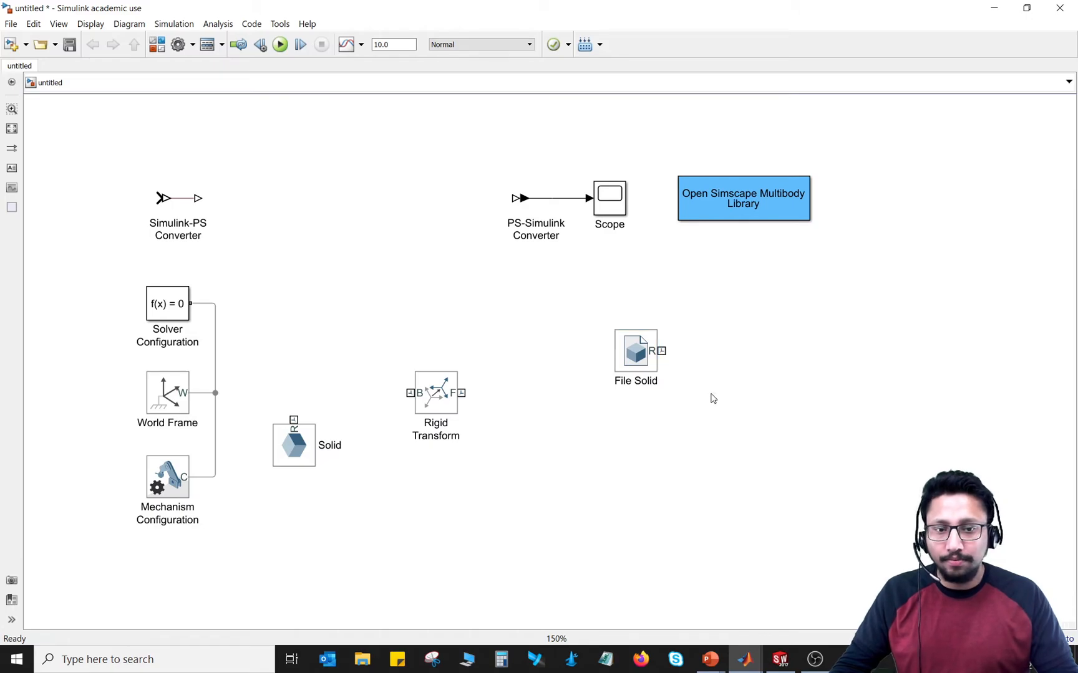
Step: Set the File Solid block's geometry file to First_Bar.SLDPRT from the Week-3 (Tutorial-01) folder
{"action": "double_click", "coordinate": [643, 363]}
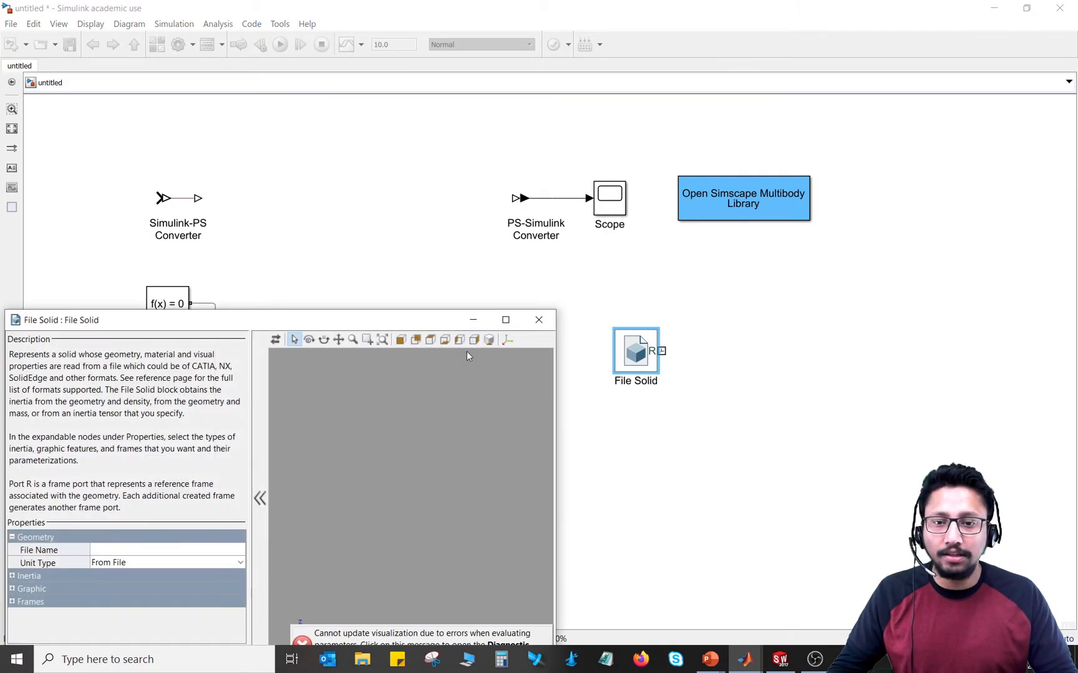
{"action": "left_click_drag", "start_coordinate": [424, 323], "coordinate": [703, 140]}
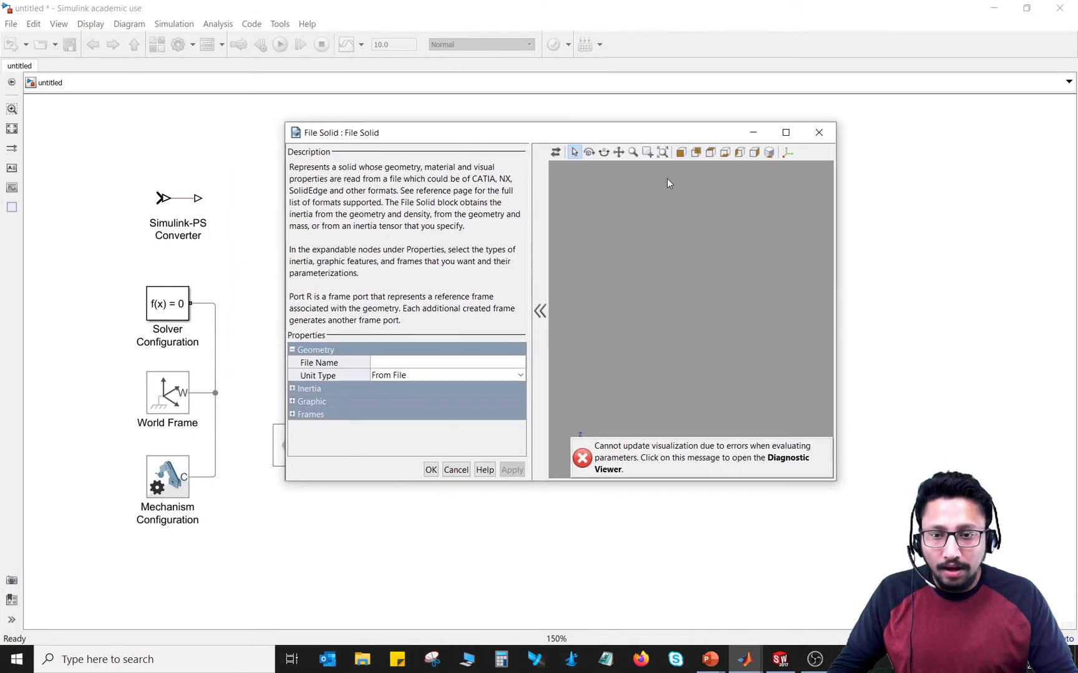
{"action": "left_click", "coordinate": [503, 369]}
{"action": "left_click", "coordinate": [510, 370]}
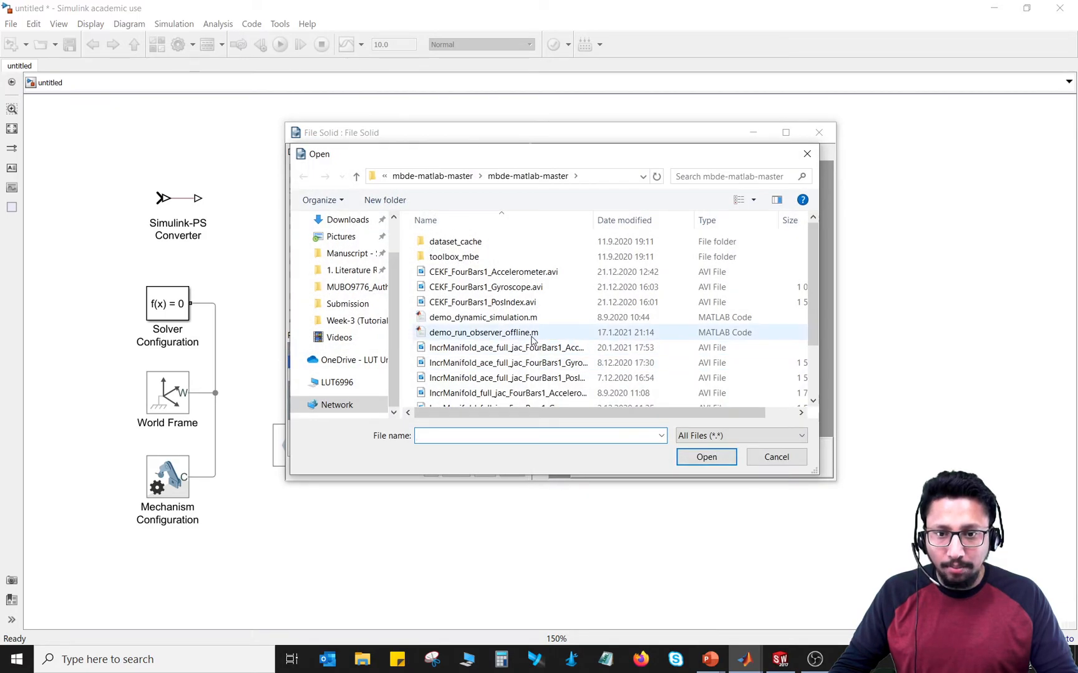
{"action": "left_click", "coordinate": [356, 321]}
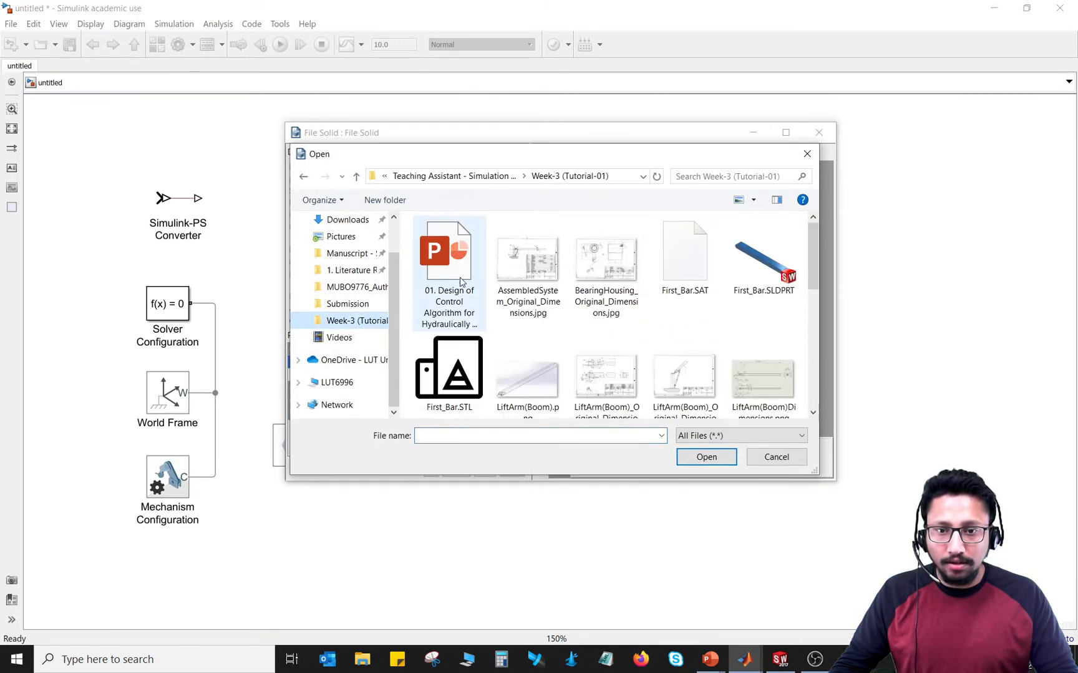
{"action": "left_click", "coordinate": [736, 253]}
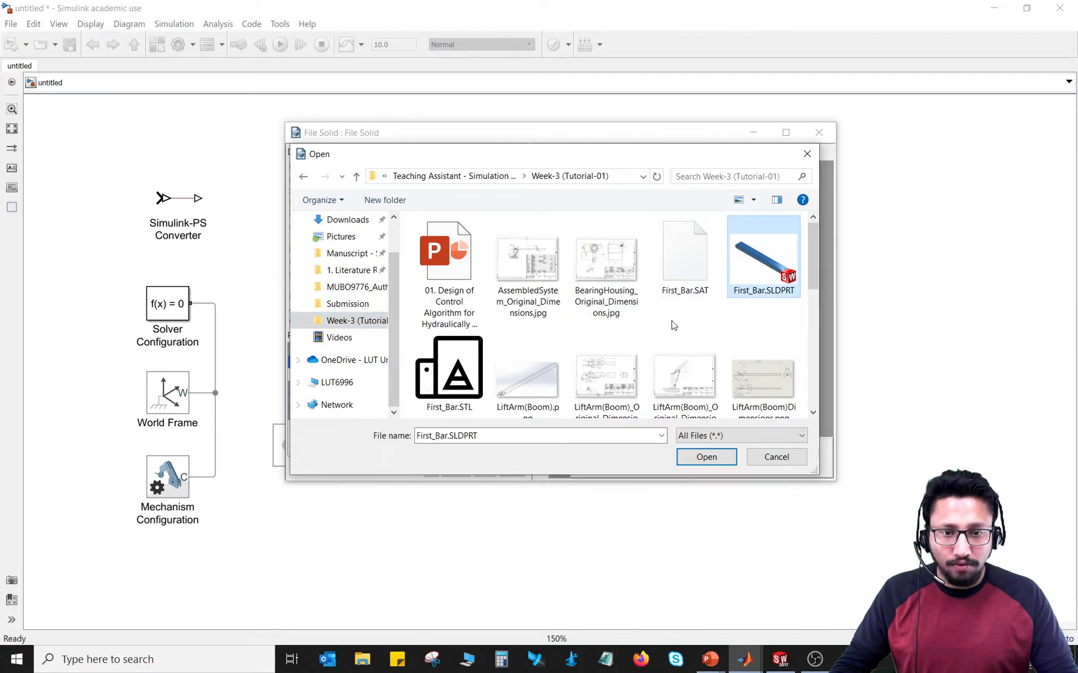
{"action": "left_click", "coordinate": [694, 458]}
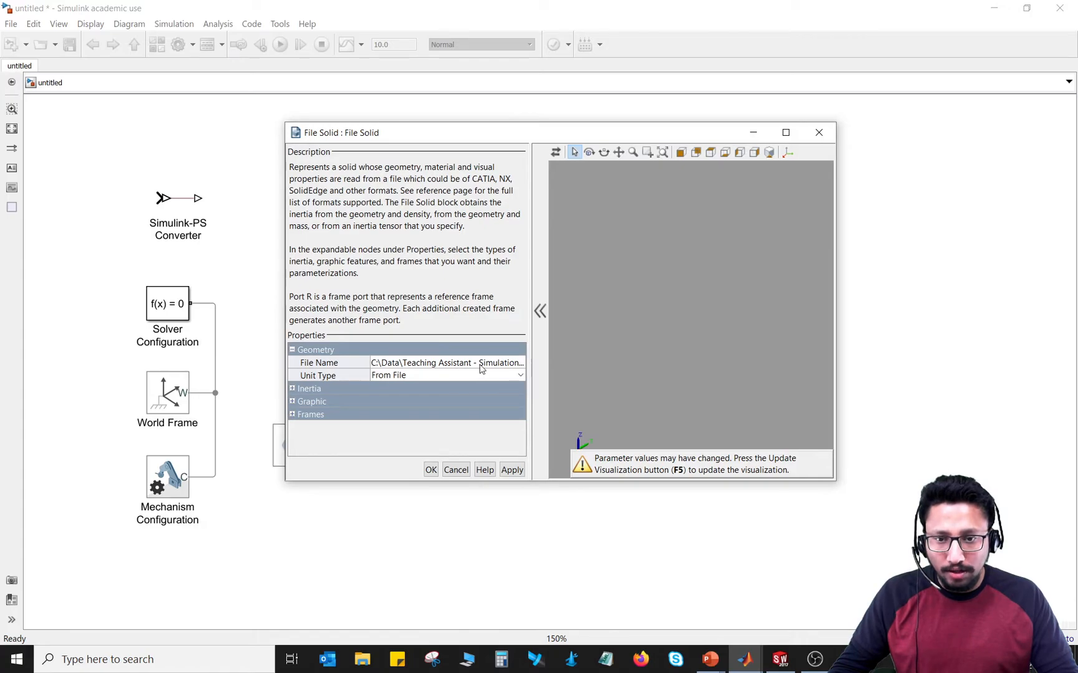
Step: Expand the File Solid block's inertia and derived-value properties and examine the options for unit type, inertia type and inertia basis
{"action": "left_click", "coordinate": [519, 378]}
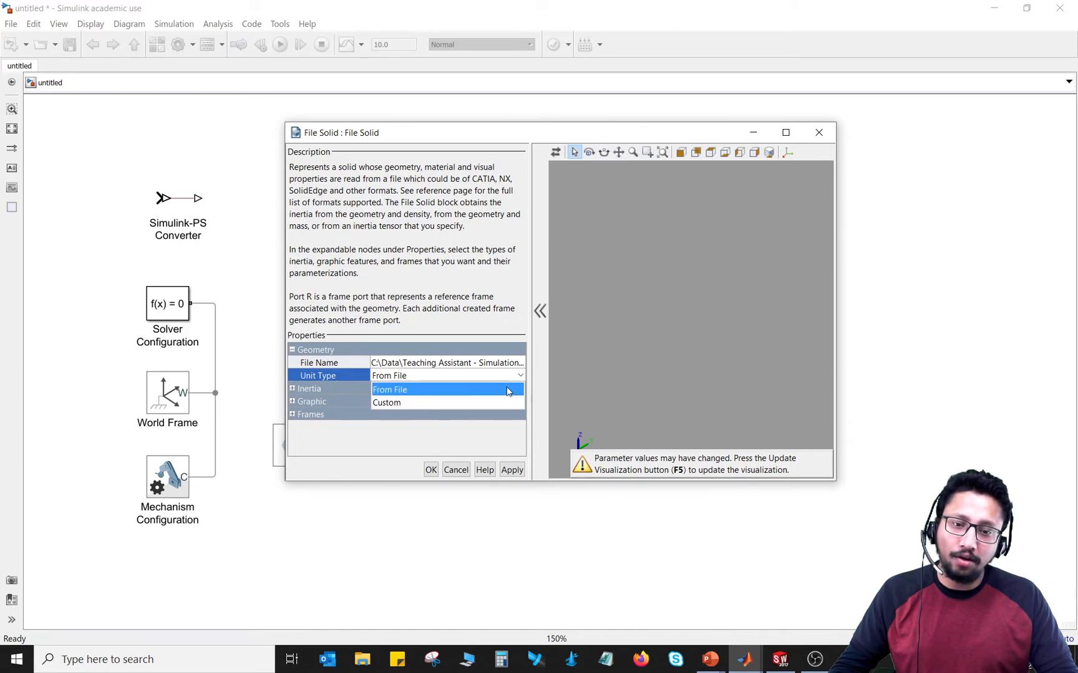
{"action": "left_click", "coordinate": [520, 375]}
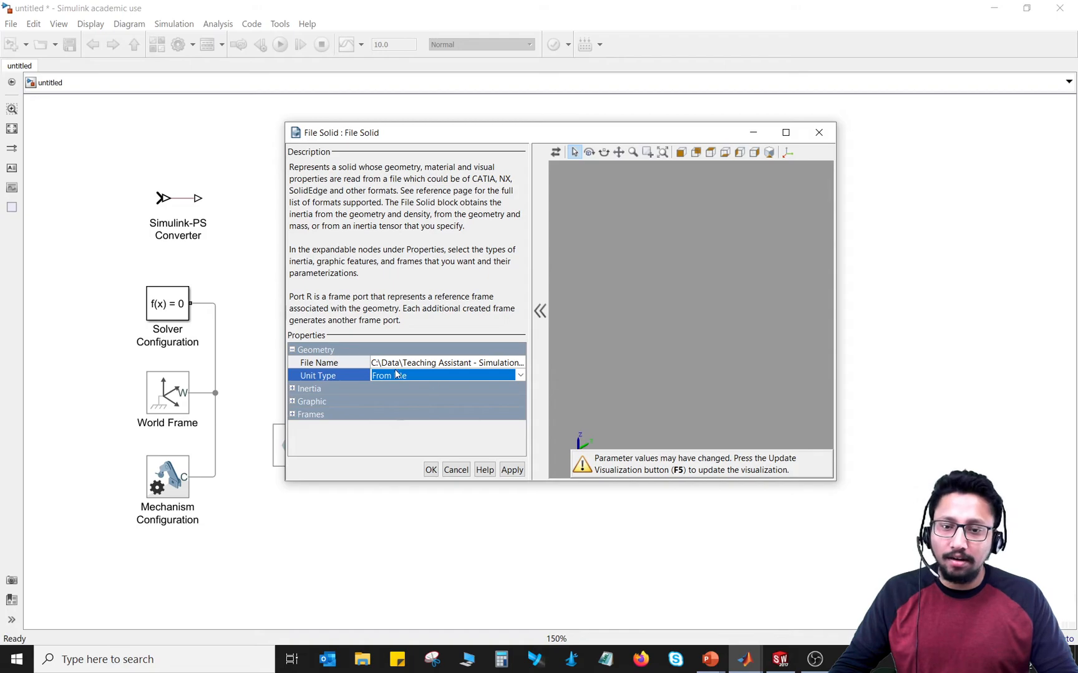
{"action": "left_click", "coordinate": [292, 390]}
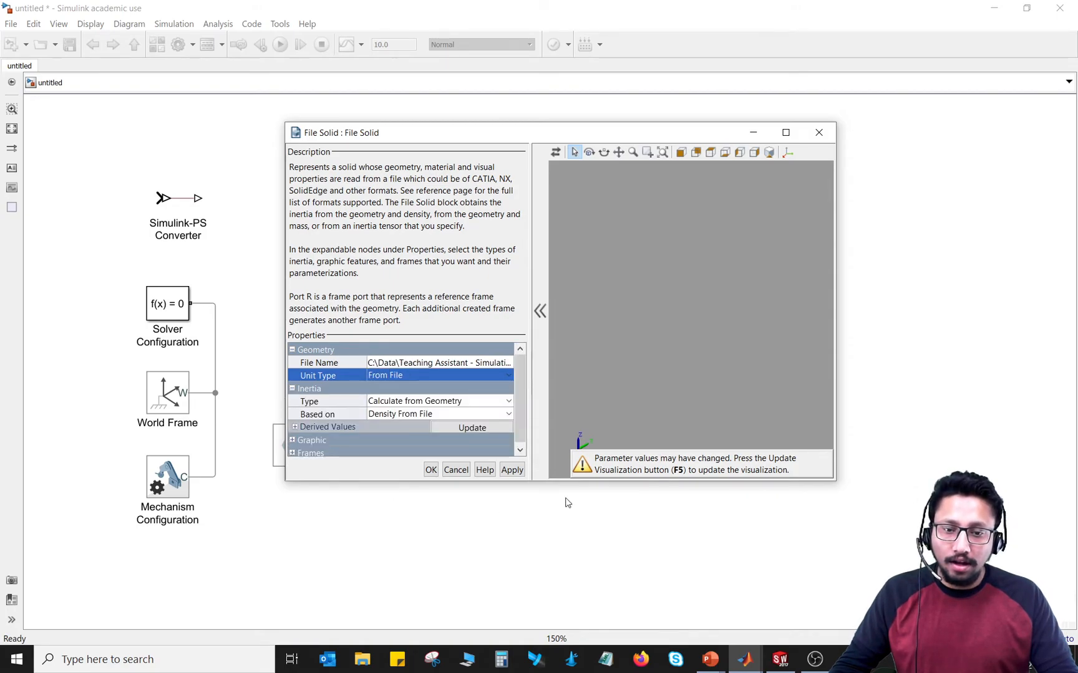
{"action": "left_click_drag", "start_coordinate": [572, 480], "coordinate": [575, 608]}
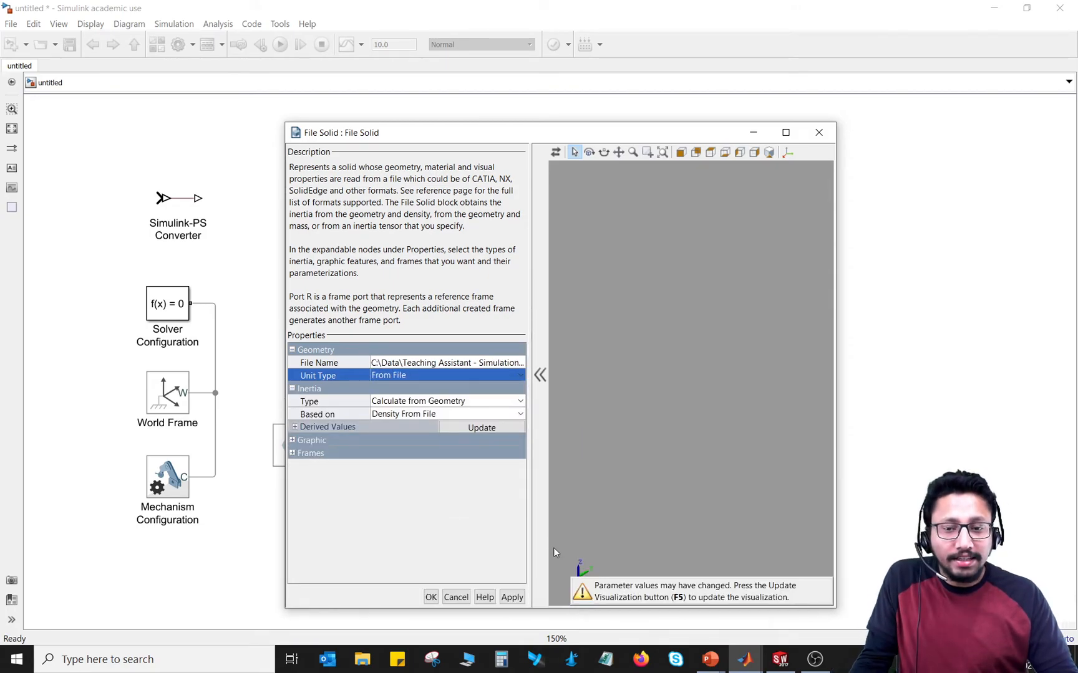
{"action": "left_click", "coordinate": [295, 427]}
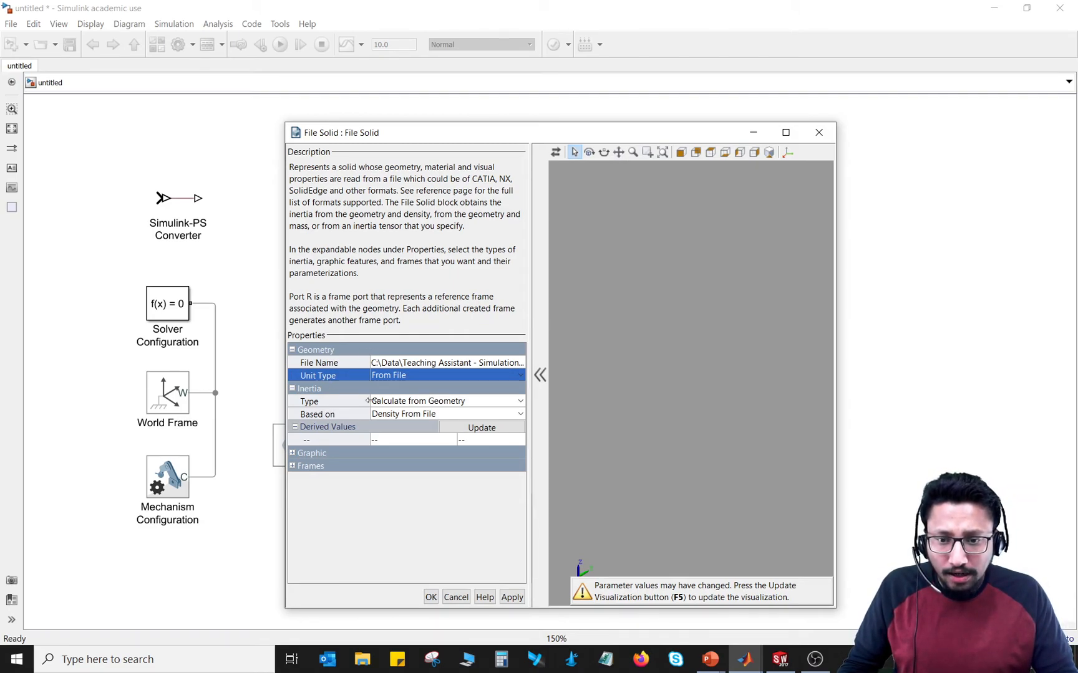
{"action": "left_click", "coordinate": [520, 402]}
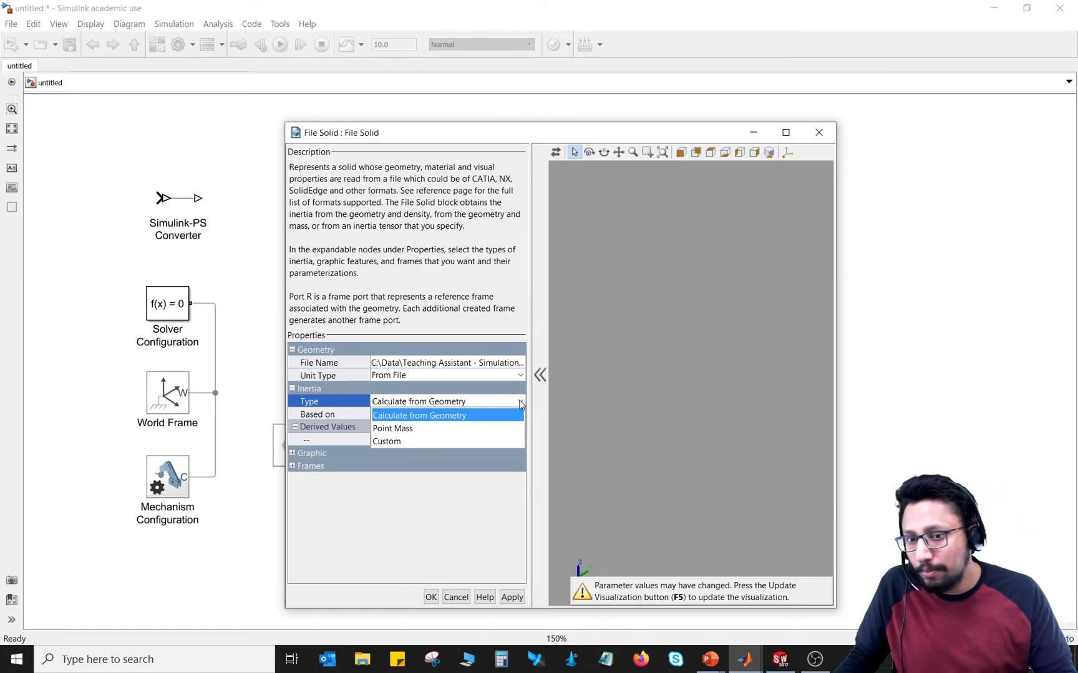
{"action": "left_click", "coordinate": [520, 405]}
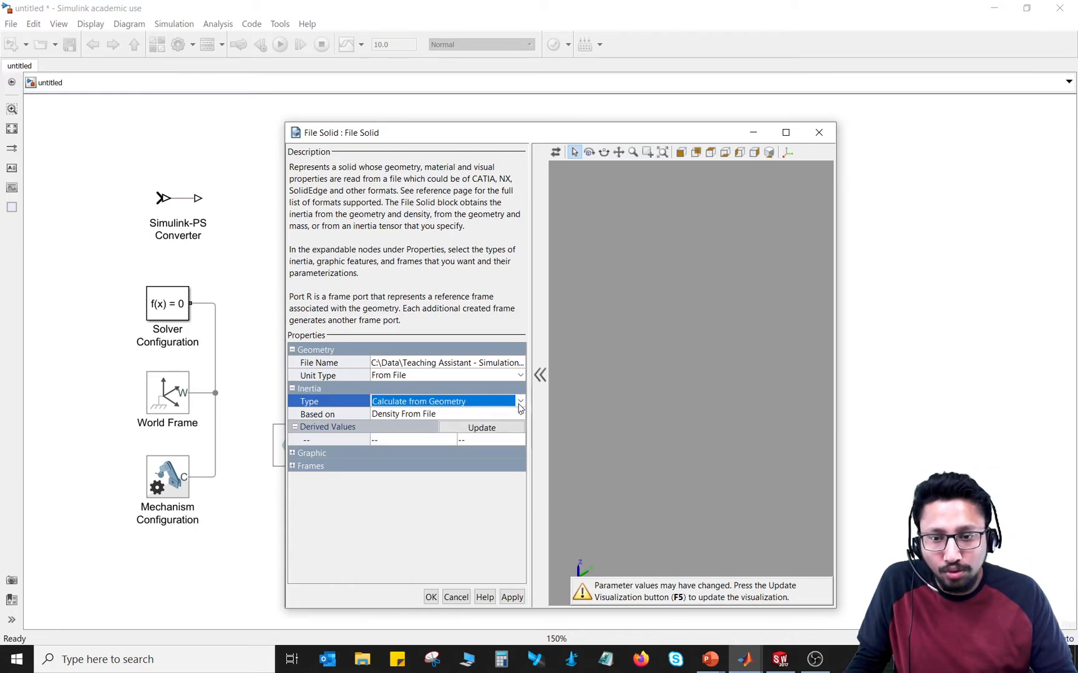
{"action": "left_click", "coordinate": [520, 415]}
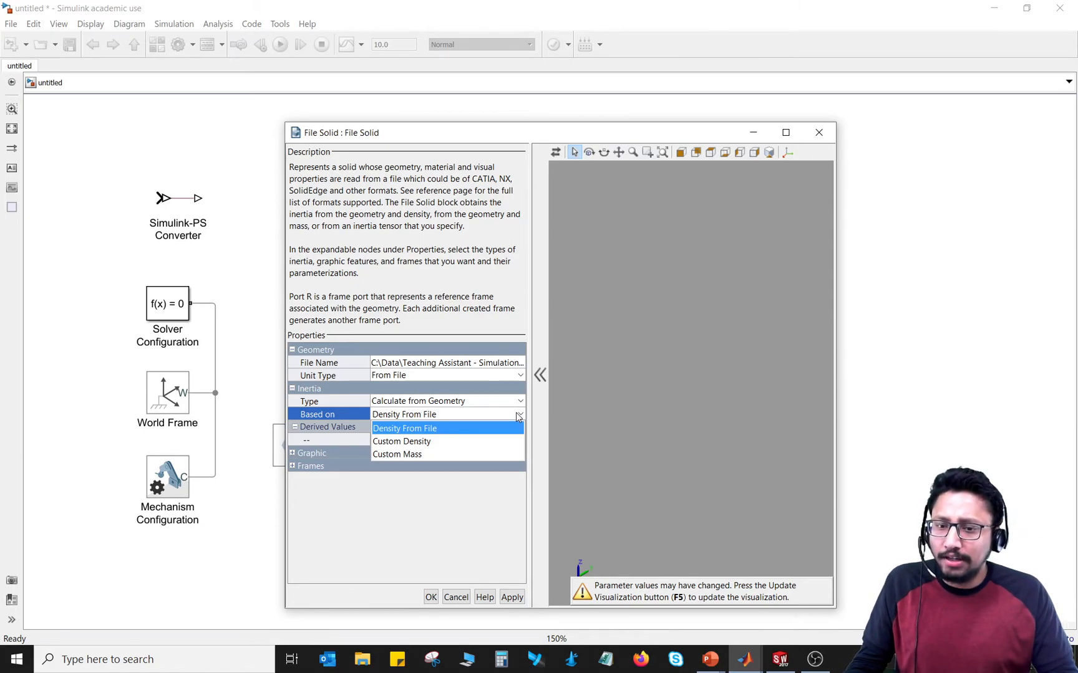
{"action": "left_click", "coordinate": [517, 417]}
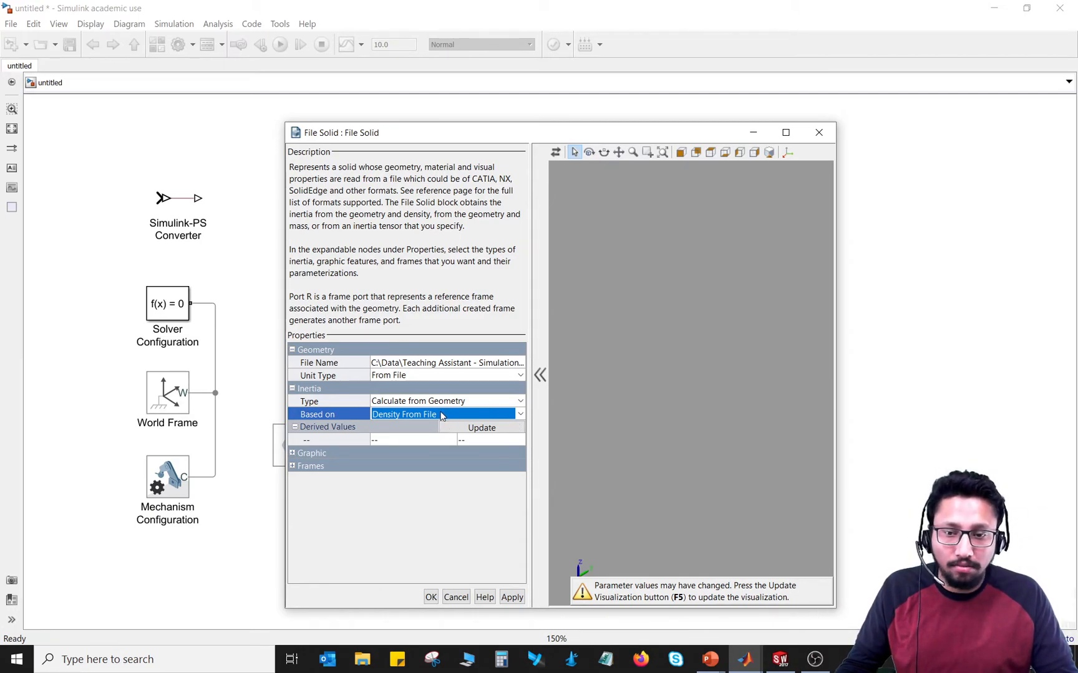
Step: Update the derived inertia values and enlarge the File Solid dialog and its property columns so they are fully readable
{"action": "left_click", "coordinate": [470, 428]}
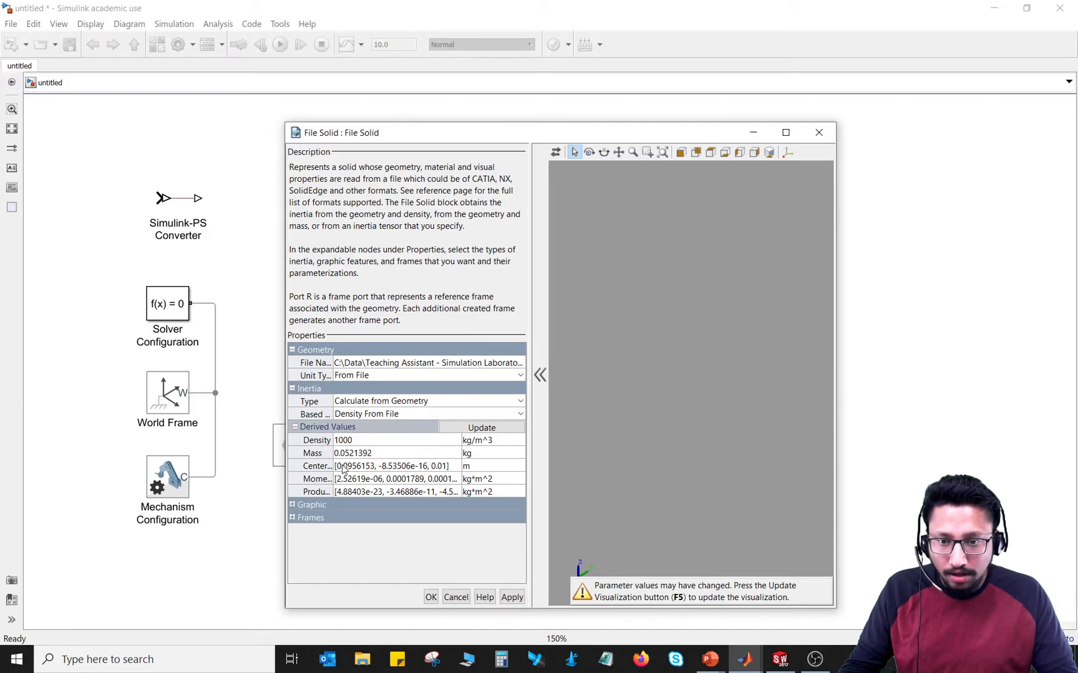
{"action": "left_click_drag", "start_coordinate": [333, 467], "coordinate": [380, 466]}
{"action": "left_click_drag", "start_coordinate": [527, 415], "coordinate": [579, 415]}
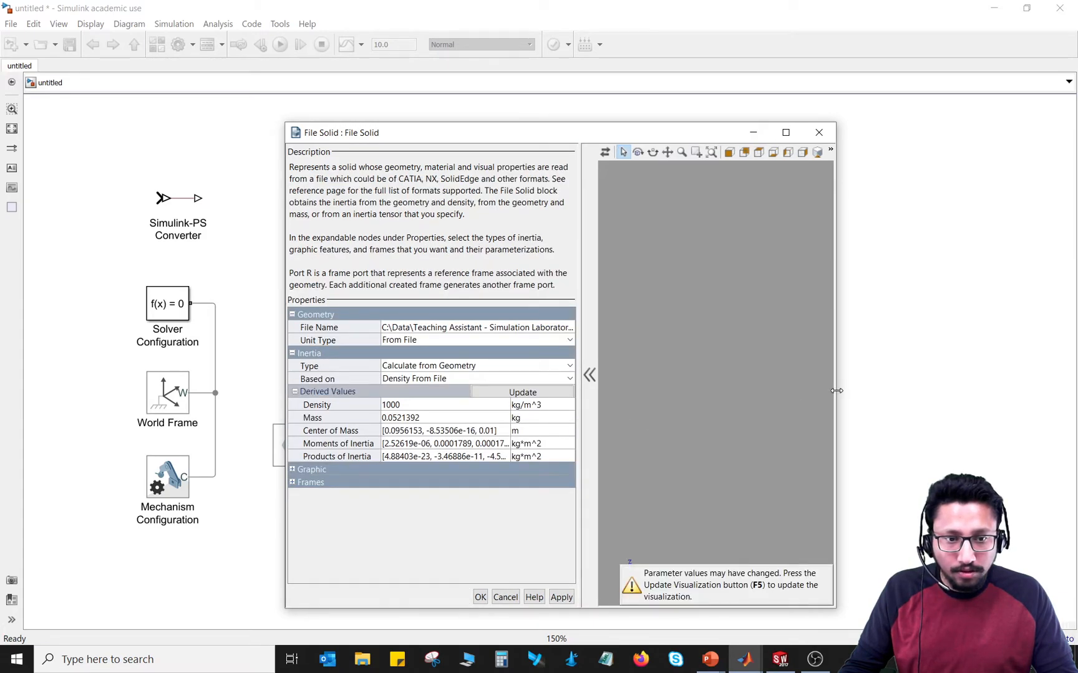
{"action": "left_click_drag", "start_coordinate": [835, 393], "coordinate": [1013, 393]}
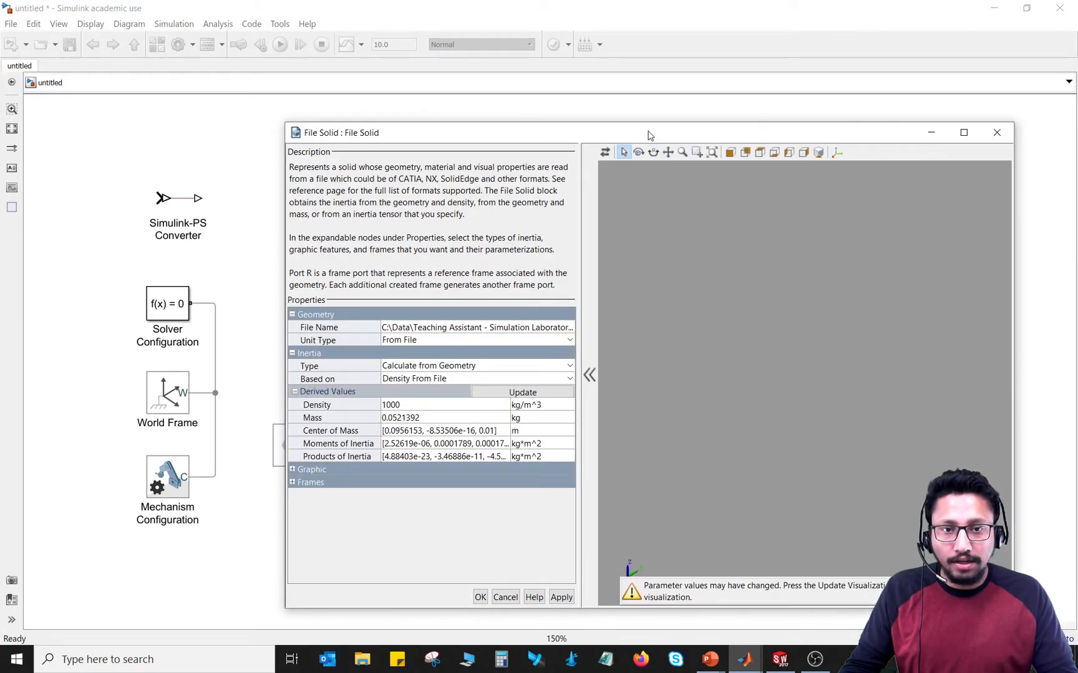
{"action": "left_click_drag", "start_coordinate": [649, 132], "coordinate": [545, 114]}
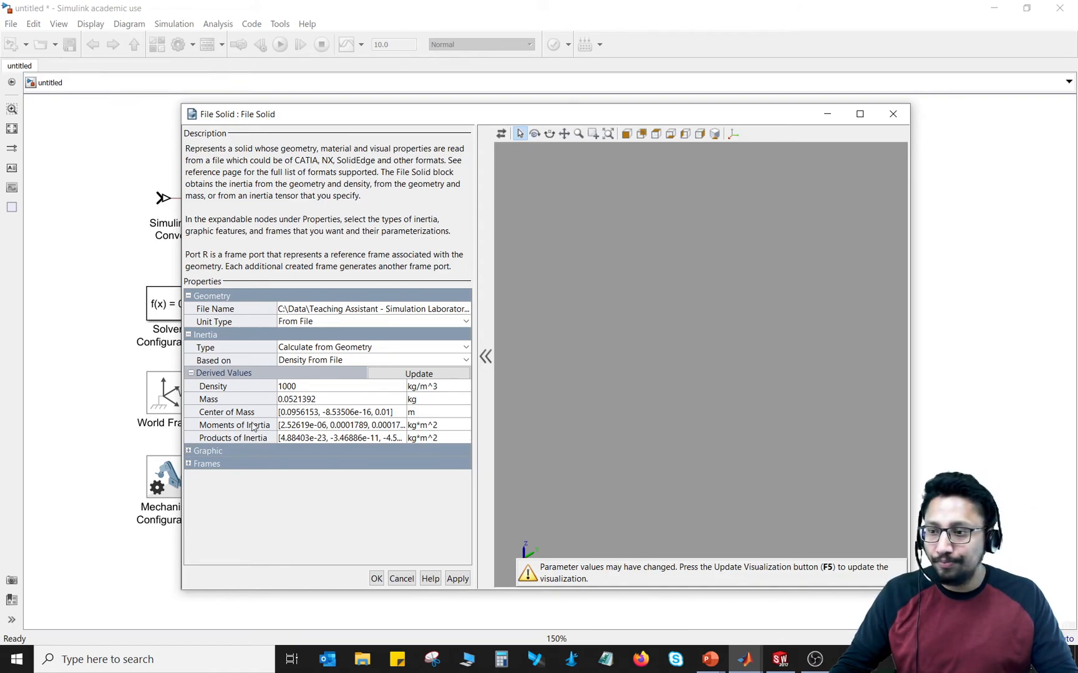
Step: Update the File Solid visualization and inspect the bar with its reference frame displayed, starting from the isometric view
{"action": "left_click", "coordinate": [501, 137]}
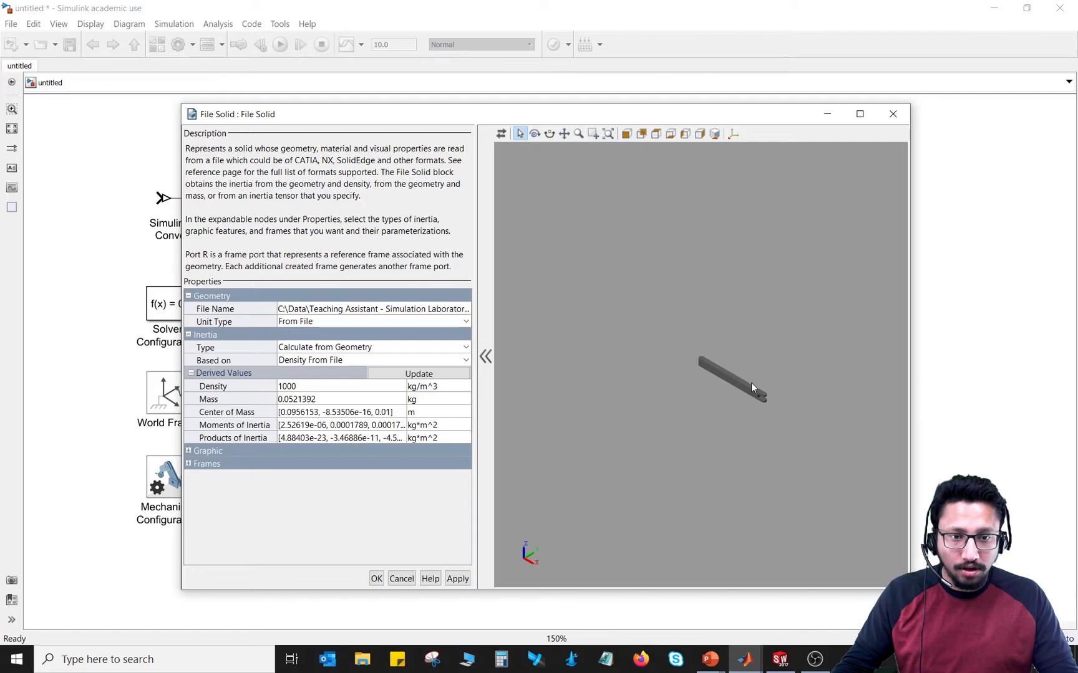
{"action": "scroll", "coordinate": [751, 382], "scroll_direction": "up", "scroll_amount": 2}
{"action": "scroll", "coordinate": [750, 382], "scroll_direction": "up", "scroll_amount": 3}
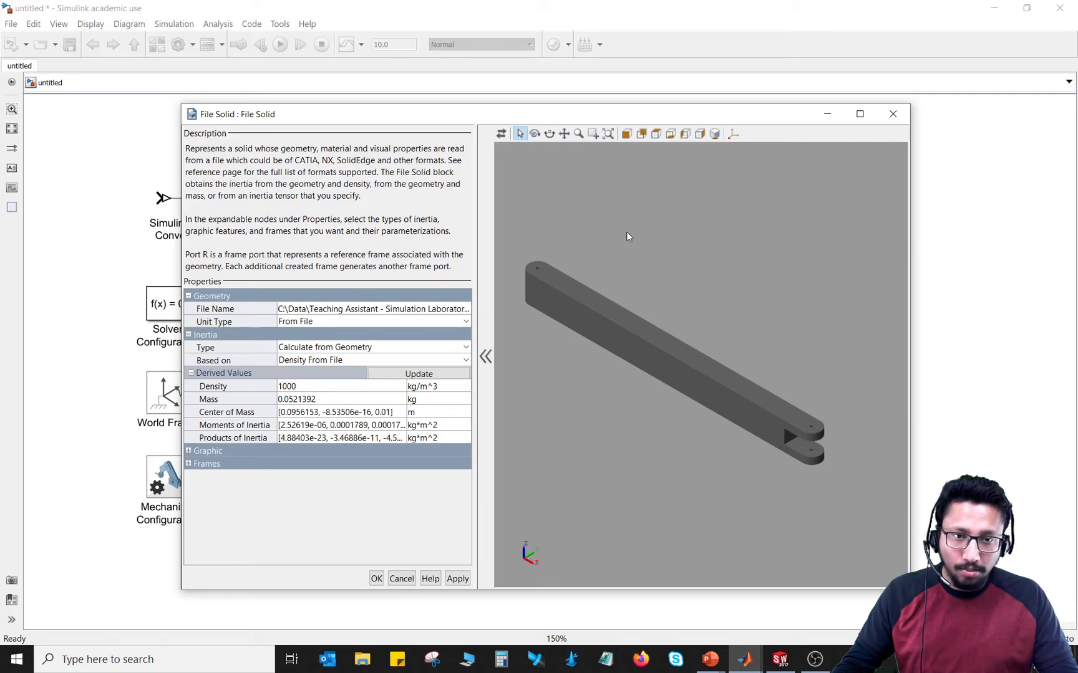
{"action": "left_click", "coordinate": [715, 135]}
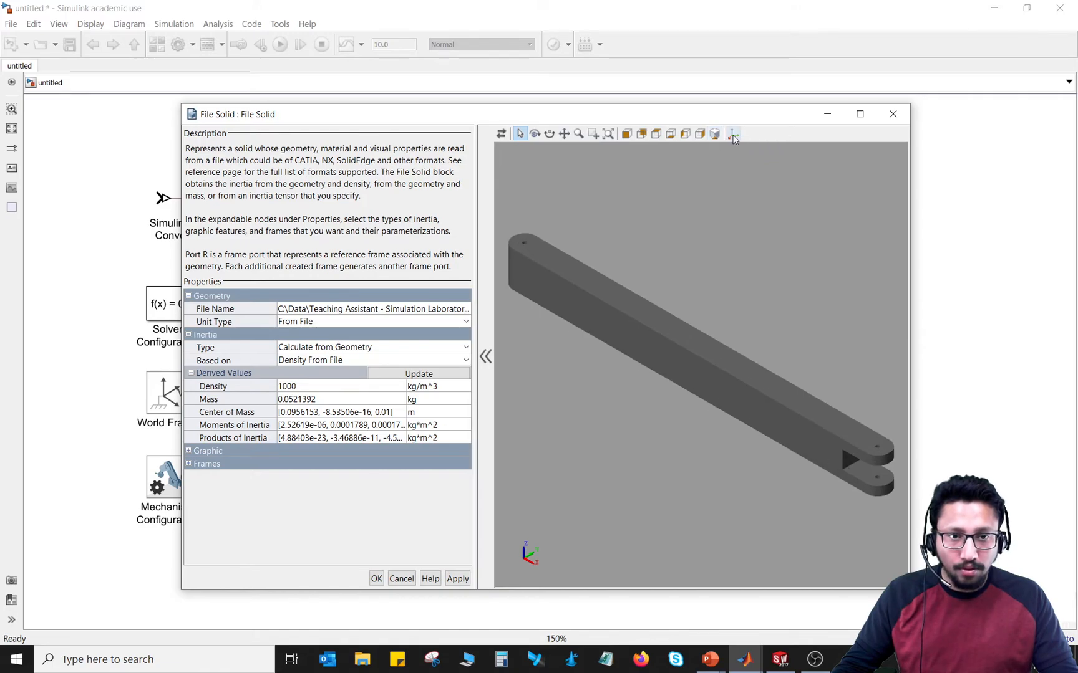
{"action": "left_click", "coordinate": [733, 135]}
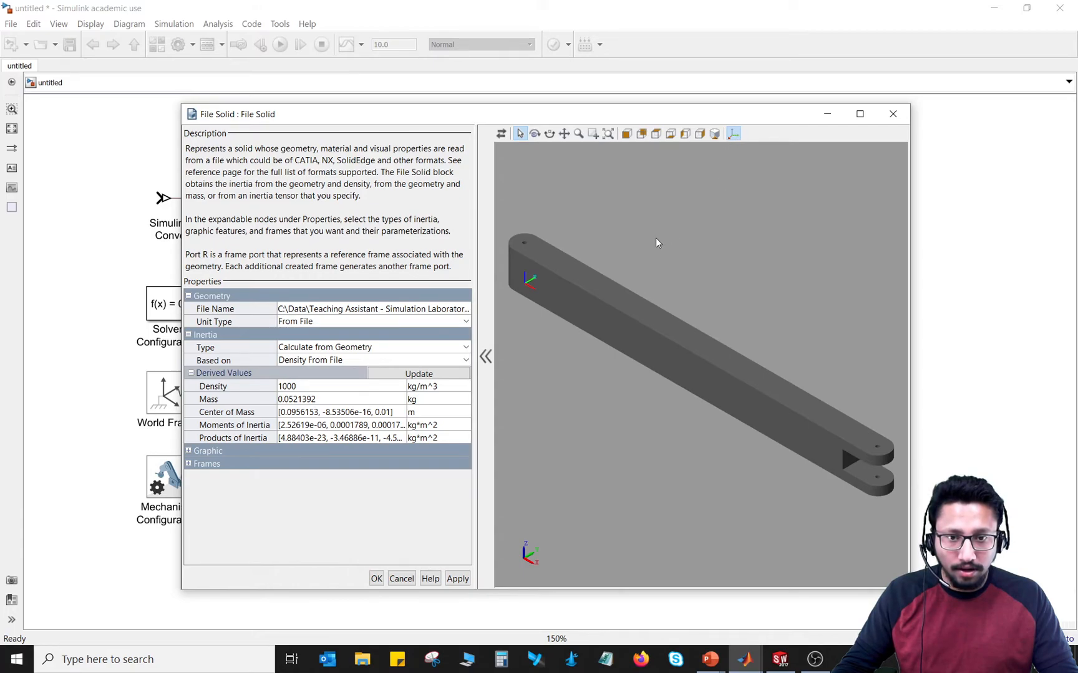
{"action": "middle_click_drag", "start_coordinate": [670, 204], "coordinate": [695, 320]}
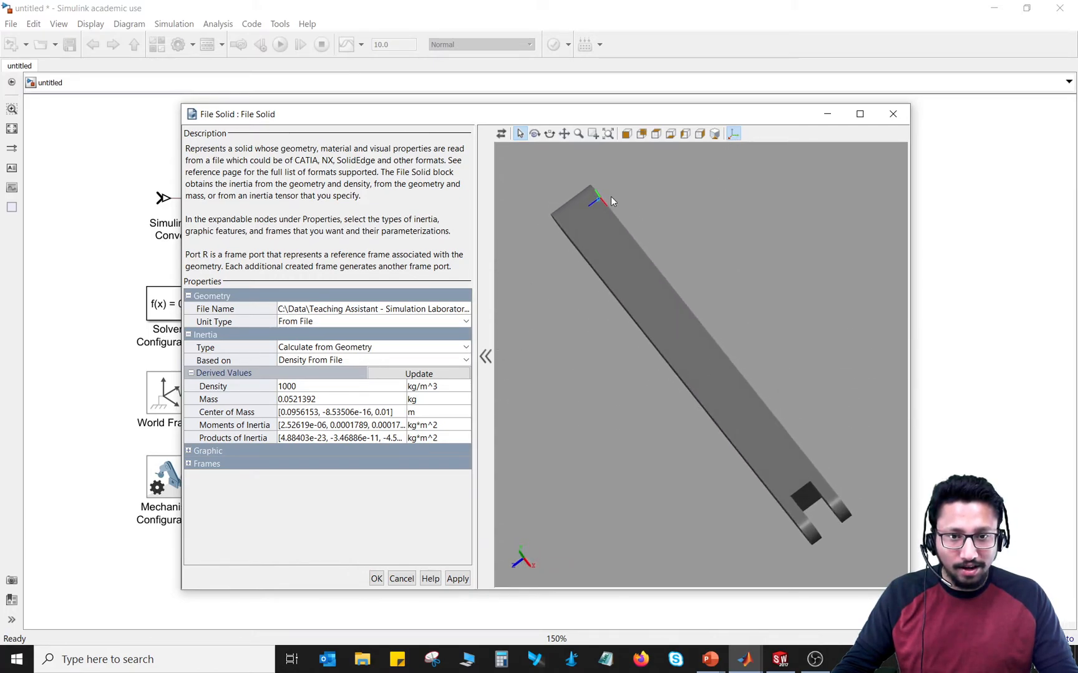
Step: Orbit the grey bar in the File Solid preview to examine the reference frame at its end from several angles
{"action": "middle_click_drag", "start_coordinate": [665, 247], "coordinate": [716, 264]}
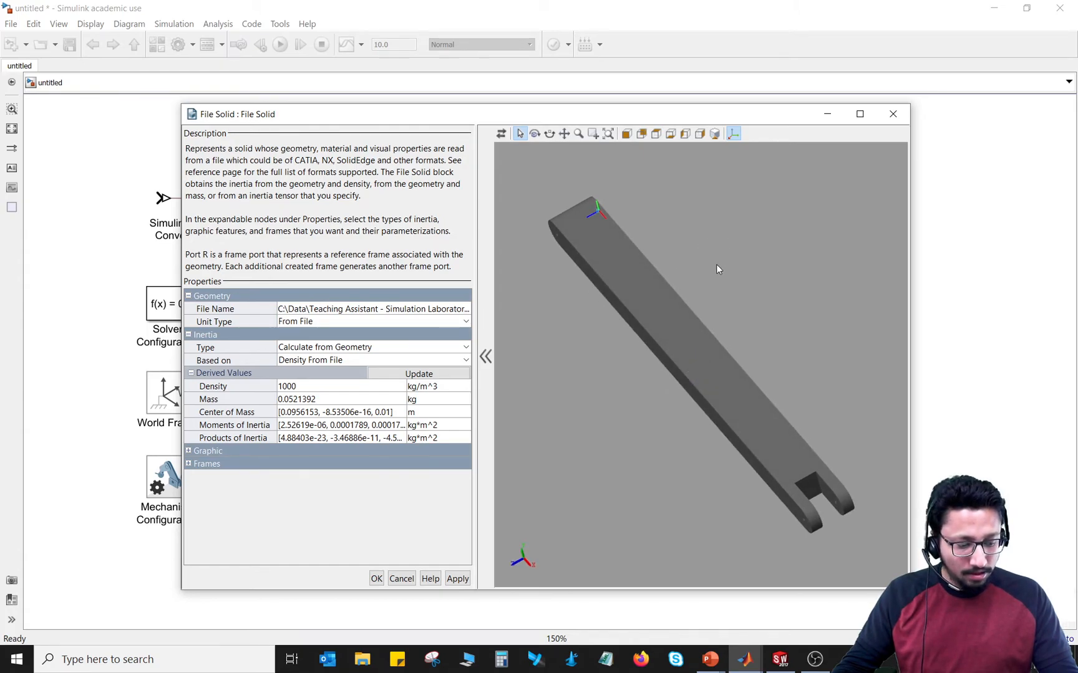
{"action": "middle_click_drag", "start_coordinate": [716, 264], "coordinate": [745, 293]}
{"action": "middle_click_drag", "start_coordinate": [714, 368], "coordinate": [758, 295]}
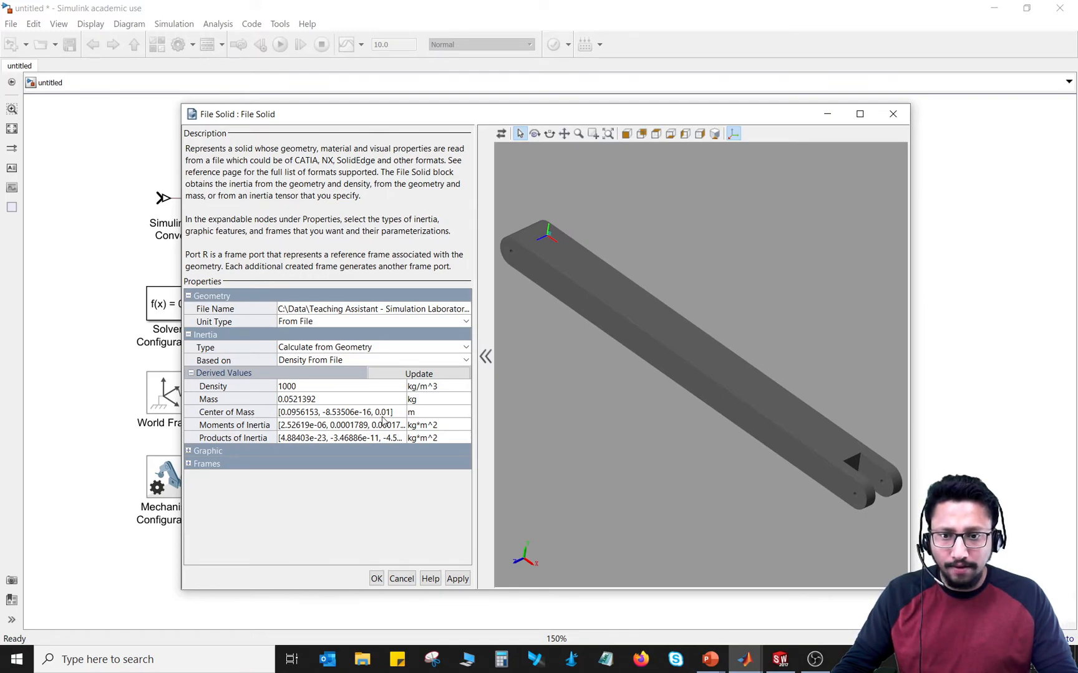
{"action": "middle_click_drag", "start_coordinate": [735, 253], "coordinate": [606, 372]}
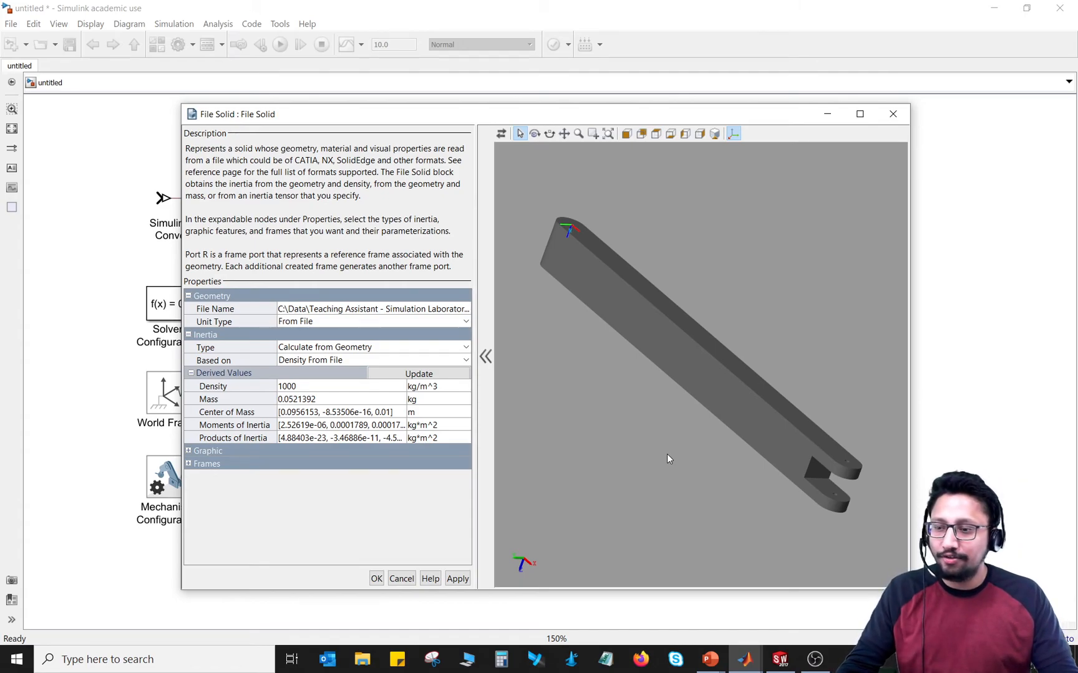
Step: Set the File Solid graphic's visual properties to From File, update the visualization and inspect the bar in its original CAD colour
{"action": "left_click", "coordinate": [189, 451]}
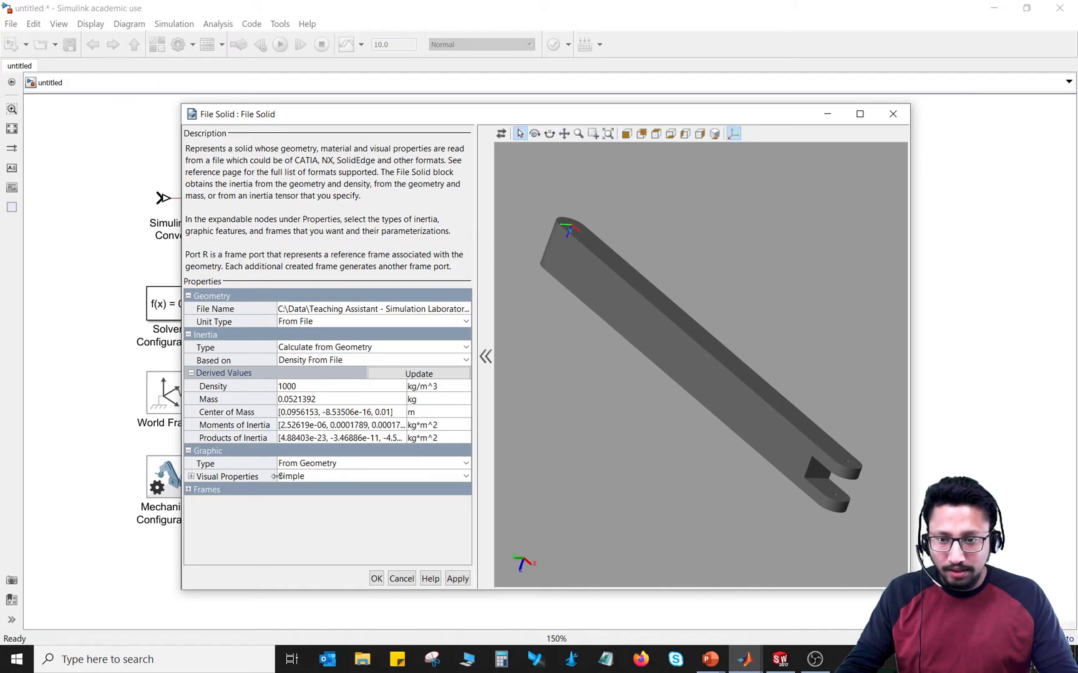
{"action": "left_click", "coordinate": [306, 464]}
{"action": "left_click", "coordinate": [306, 465]}
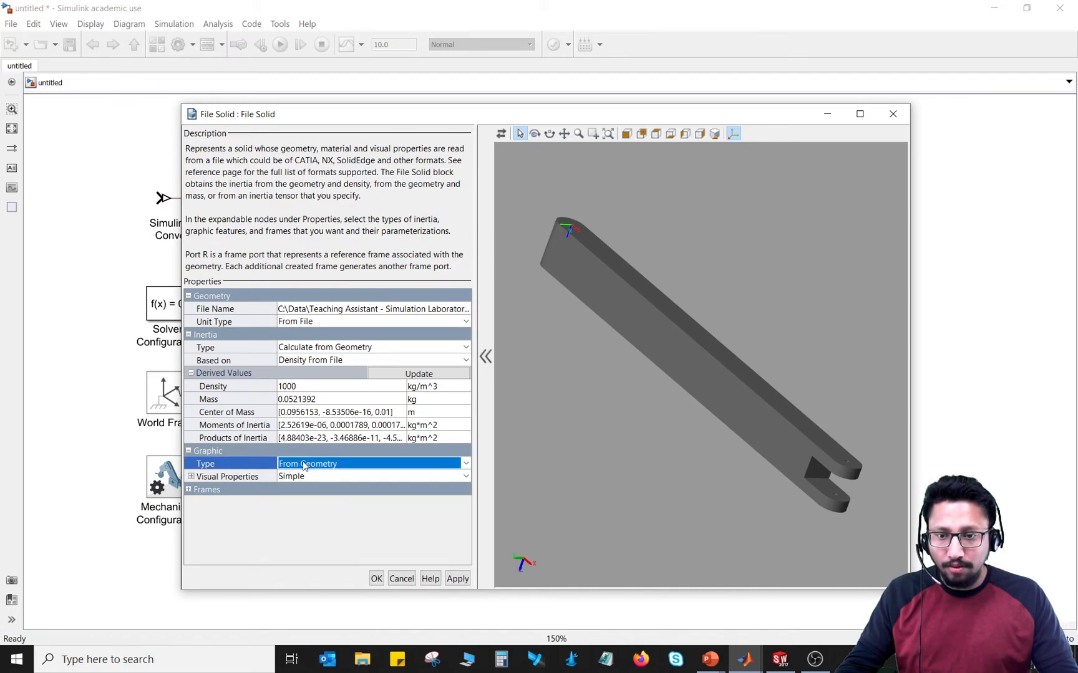
{"action": "left_click", "coordinate": [191, 476]}
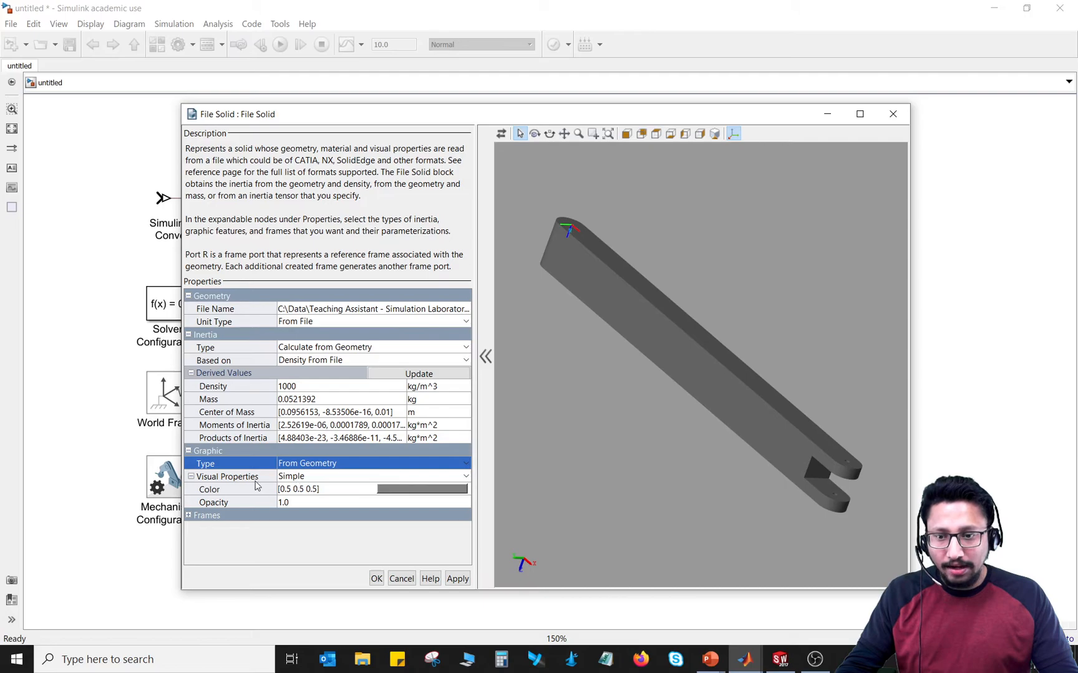
{"action": "left_click", "coordinate": [467, 477]}
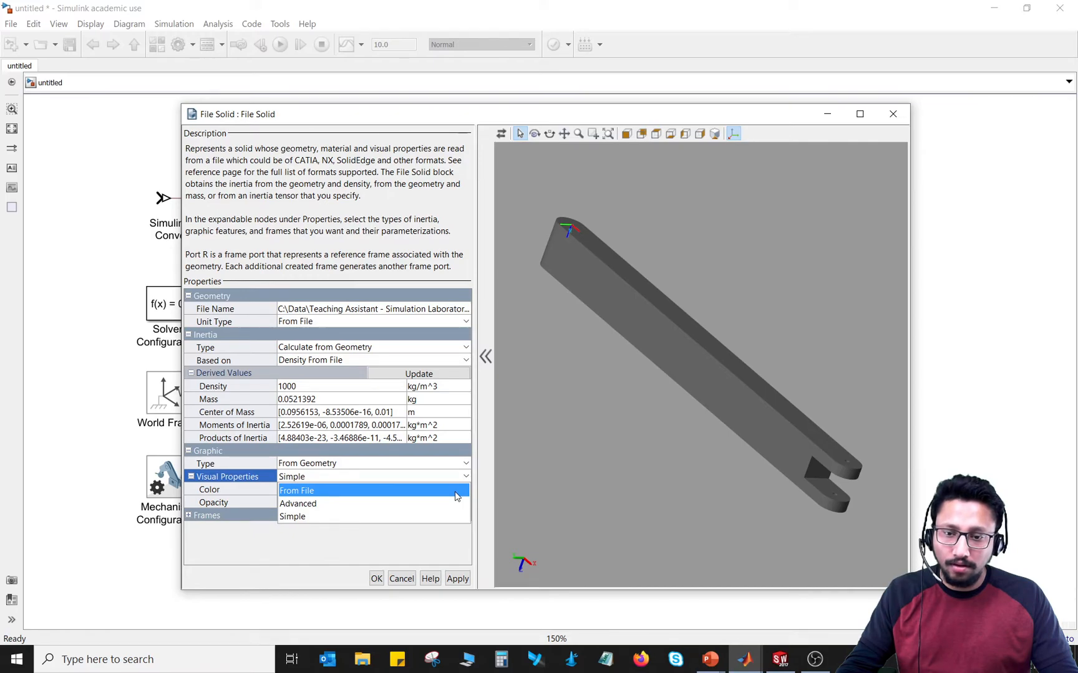
{"action": "left_click", "coordinate": [456, 491]}
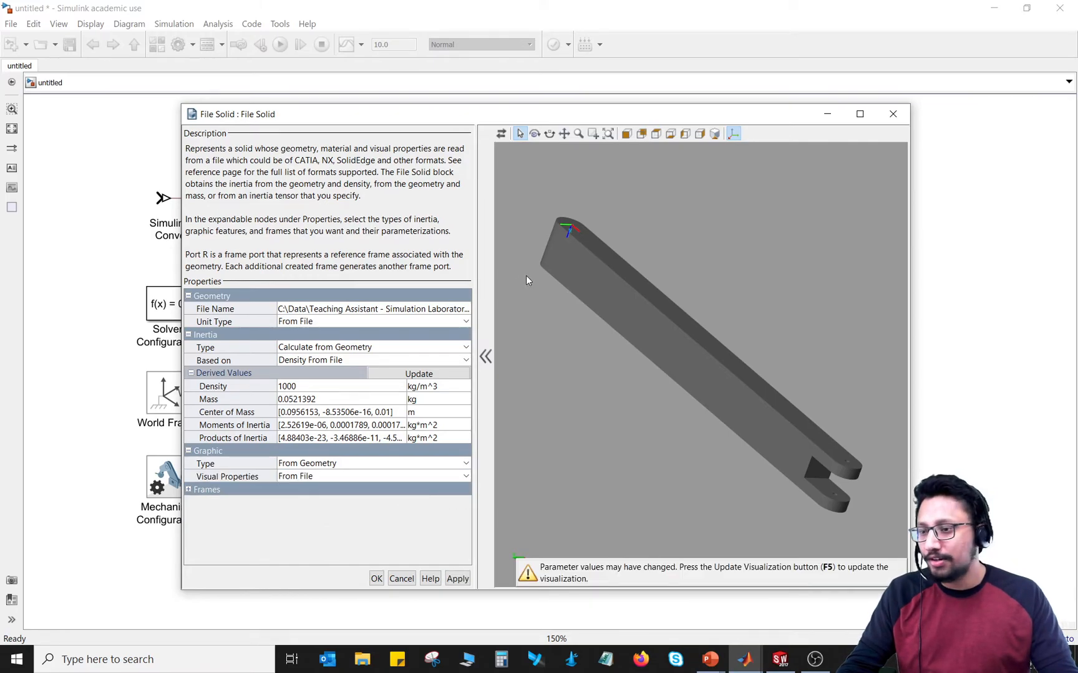
{"action": "left_click", "coordinate": [501, 134]}
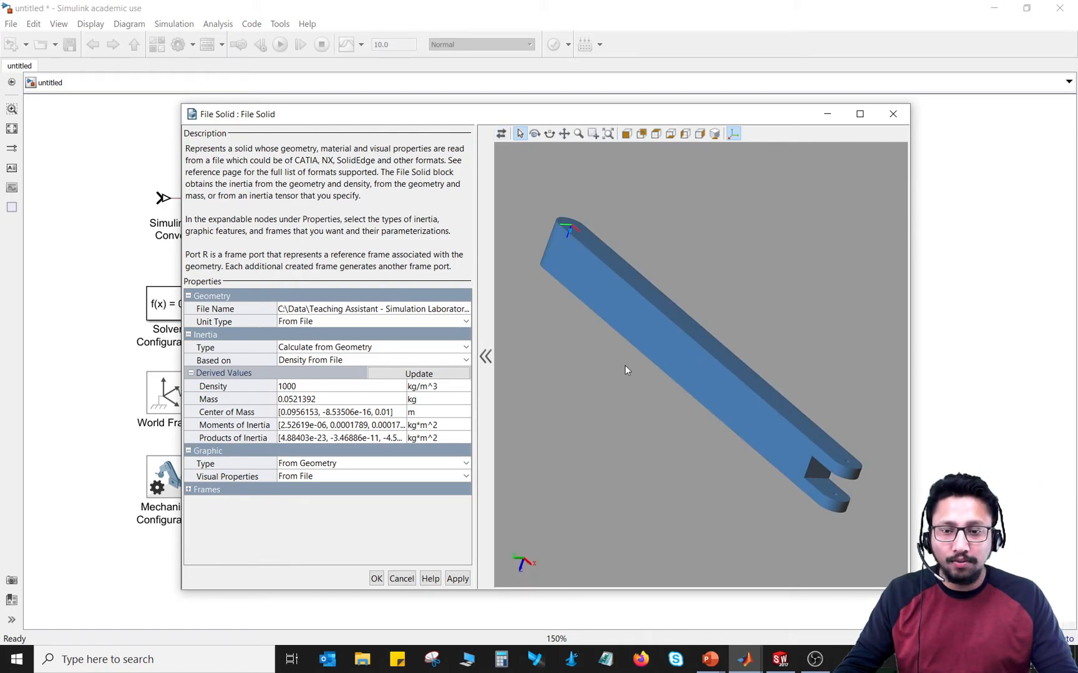
{"action": "middle_click_drag", "start_coordinate": [690, 282], "coordinate": [571, 328]}
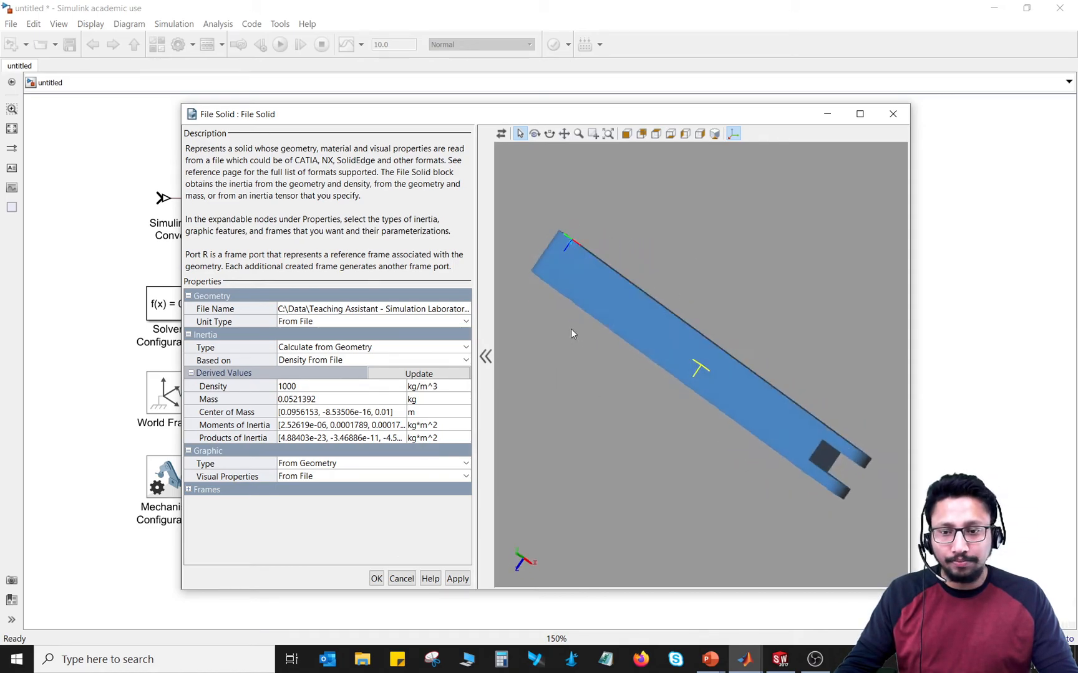
Step: Expand the File Solid frame options, examine the port R reference frame on the bar, and close the block's dialog without applying changes
{"action": "left_click", "coordinate": [188, 490]}
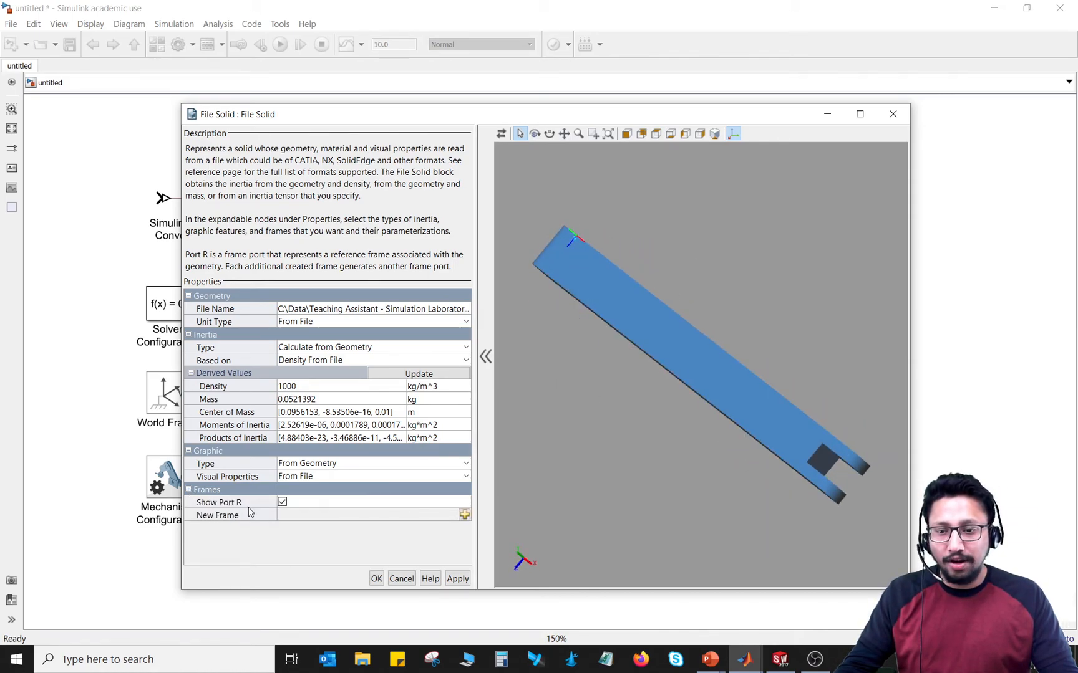
{"action": "middle_click_drag", "start_coordinate": [586, 230], "coordinate": [535, 271]}
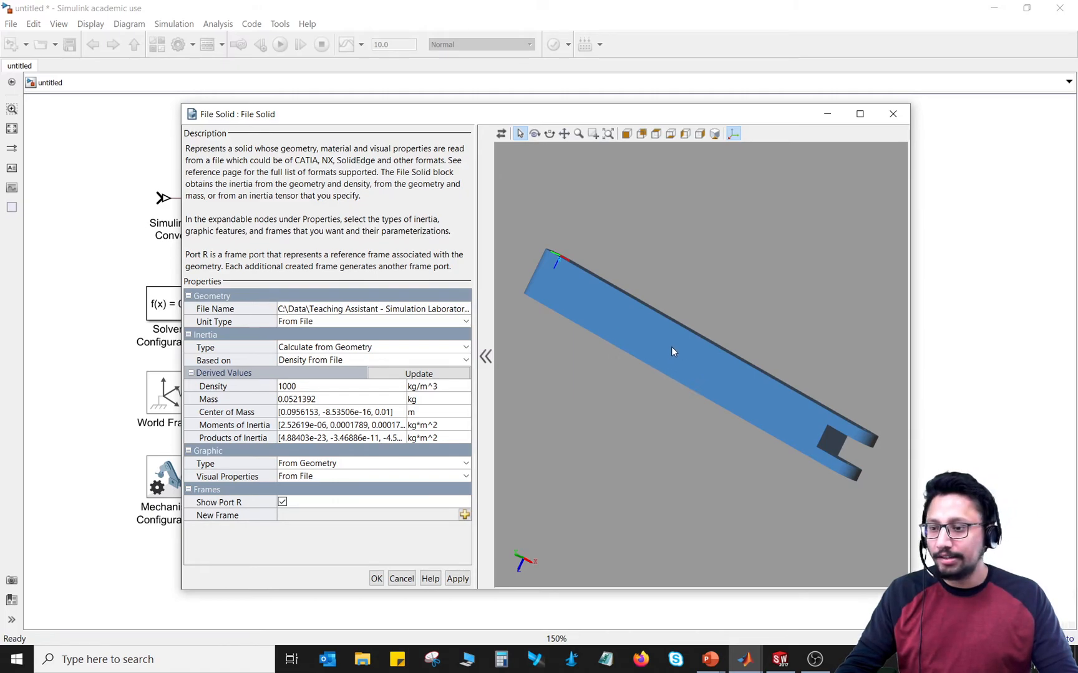
{"action": "mouse_move", "coordinate": [659, 443]}
{"action": "middle_mouse_down"}
{"action": "mouse_move", "coordinate": [713, 315]}
{"action": "mouse_move", "coordinate": [618, 439]}
{"action": "middle_mouse_up"}
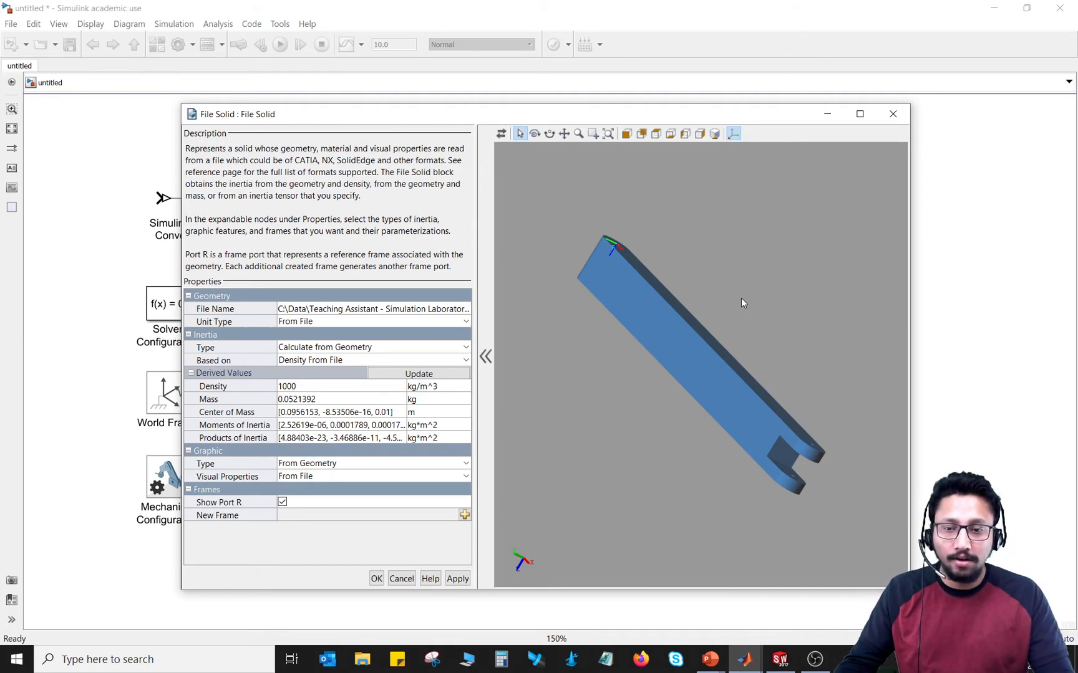
{"action": "left_click", "coordinate": [401, 579]}
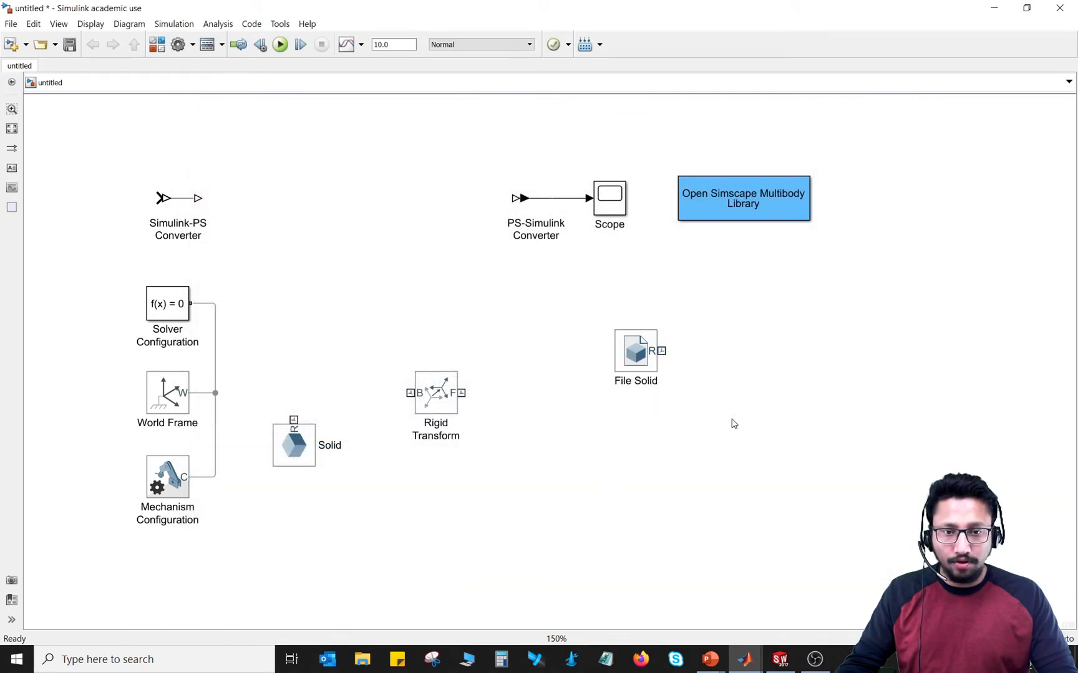
{"action": "left_click", "coordinate": [638, 371]}
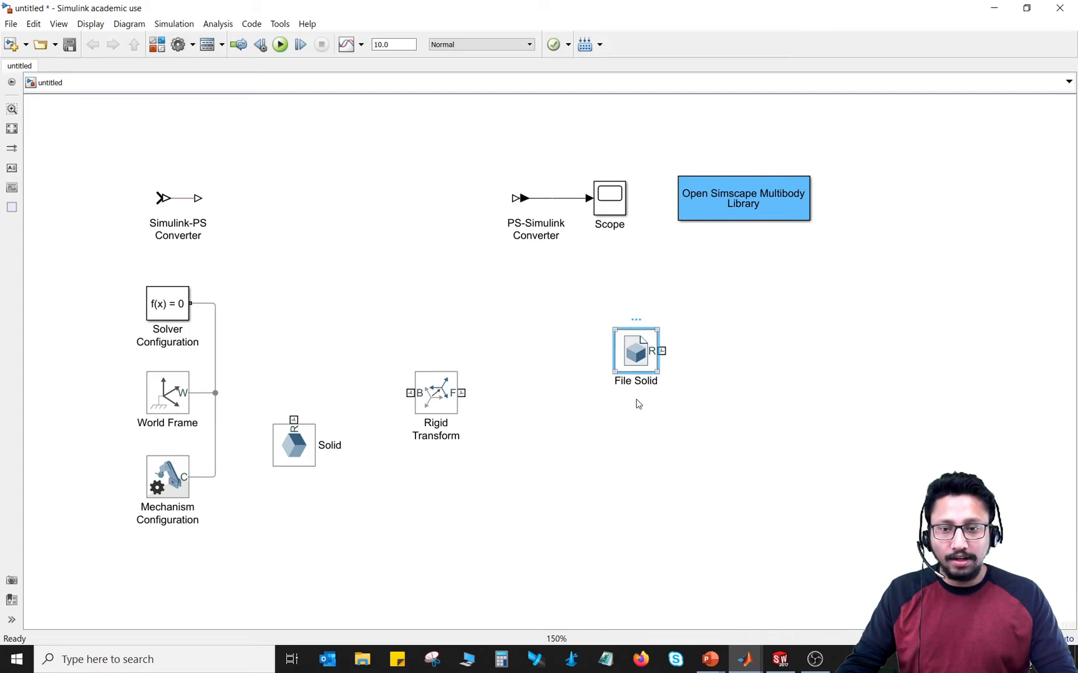
{"action": "left_click", "coordinate": [632, 428]}
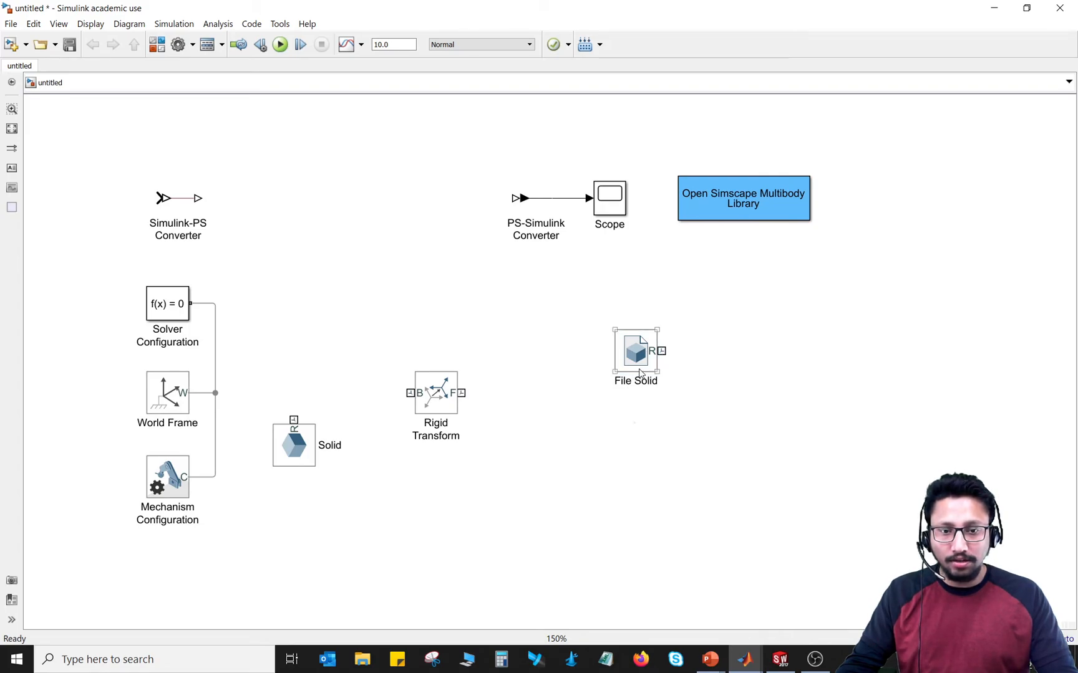
{"action": "left_click", "coordinate": [296, 448]}
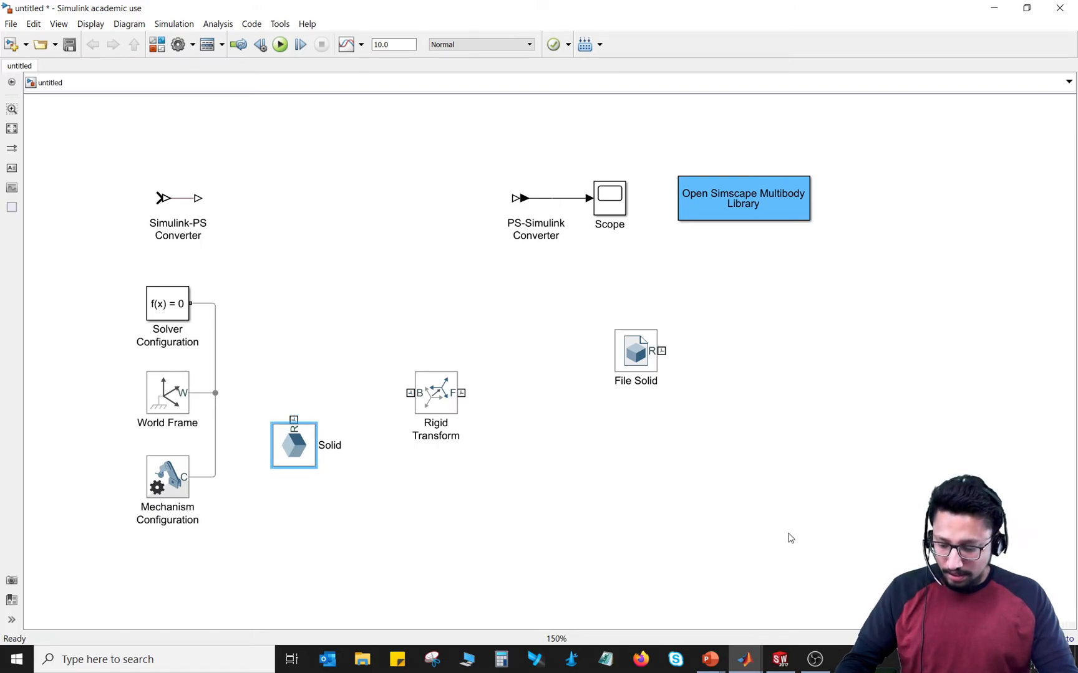
Step: Switch to the PowerPoint slide on Simscape Multibody mechanism modeling
{"action": "key", "text": "alt+Tab"}
{"action": "key", "text": "alt+Tab"}
{"action": "key", "text": "alt+Tab"}
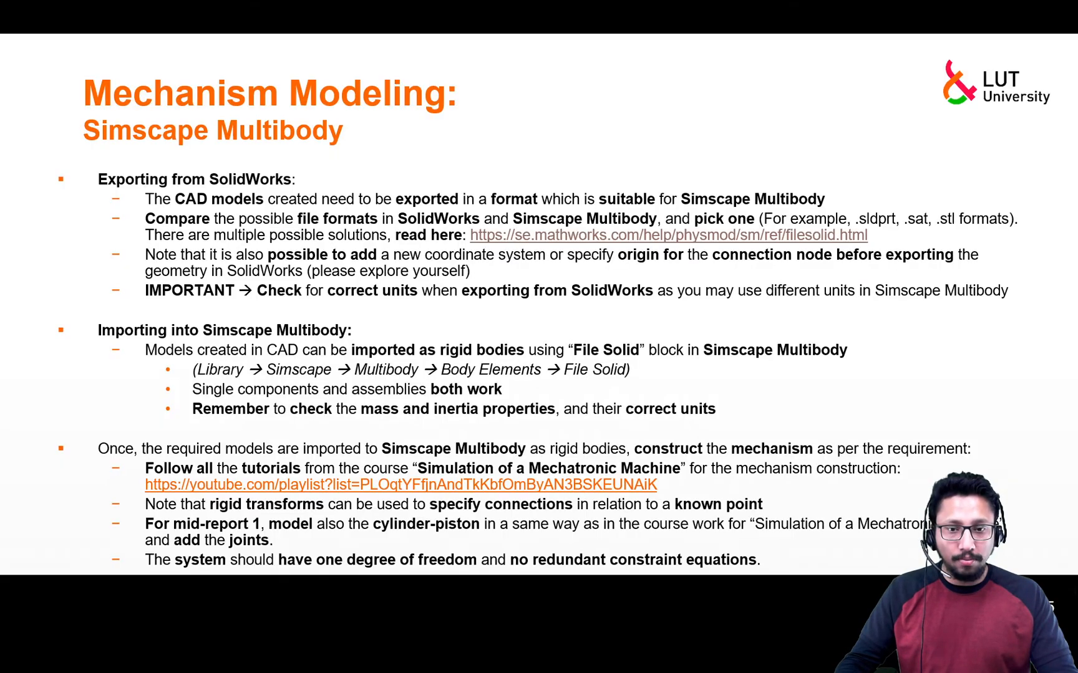